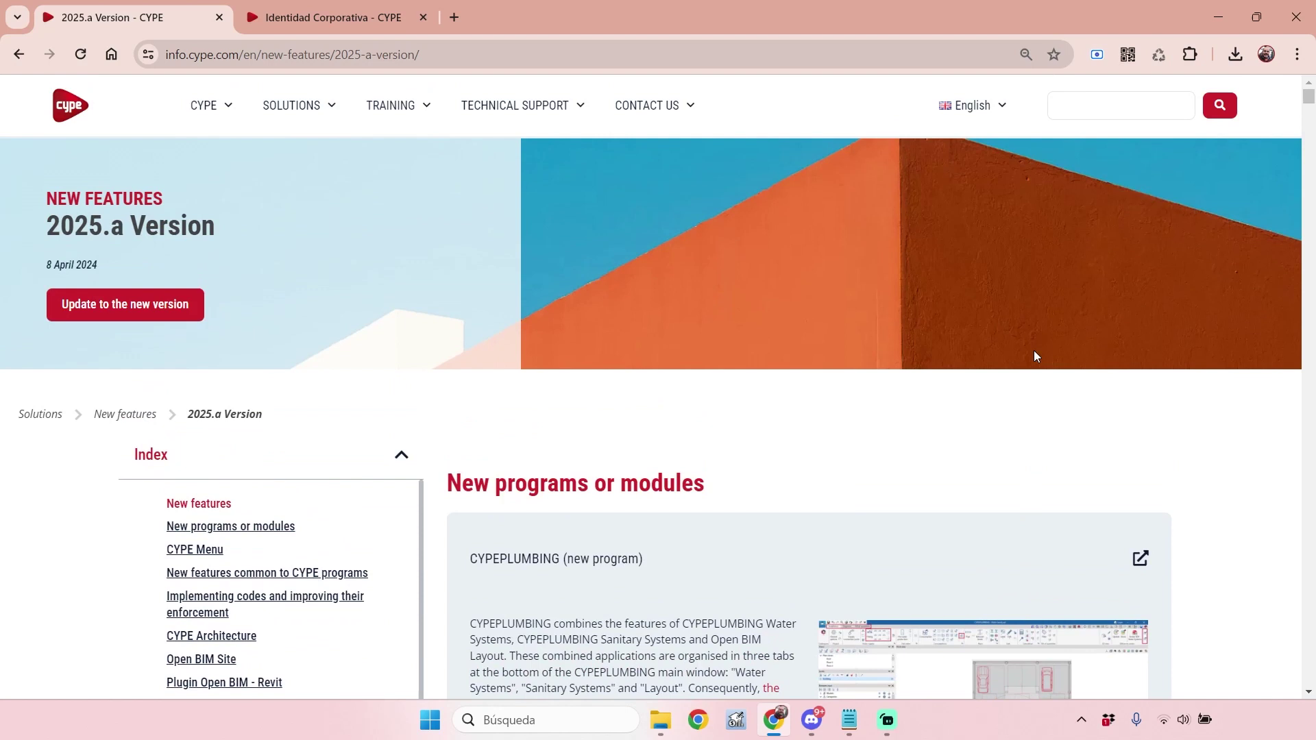
Go to the CYPE Menu section of the 2025.a Version new features page
{"action": "scroll", "coordinate": [949, 318], "scroll_direction": "down", "scroll_amount": 1}
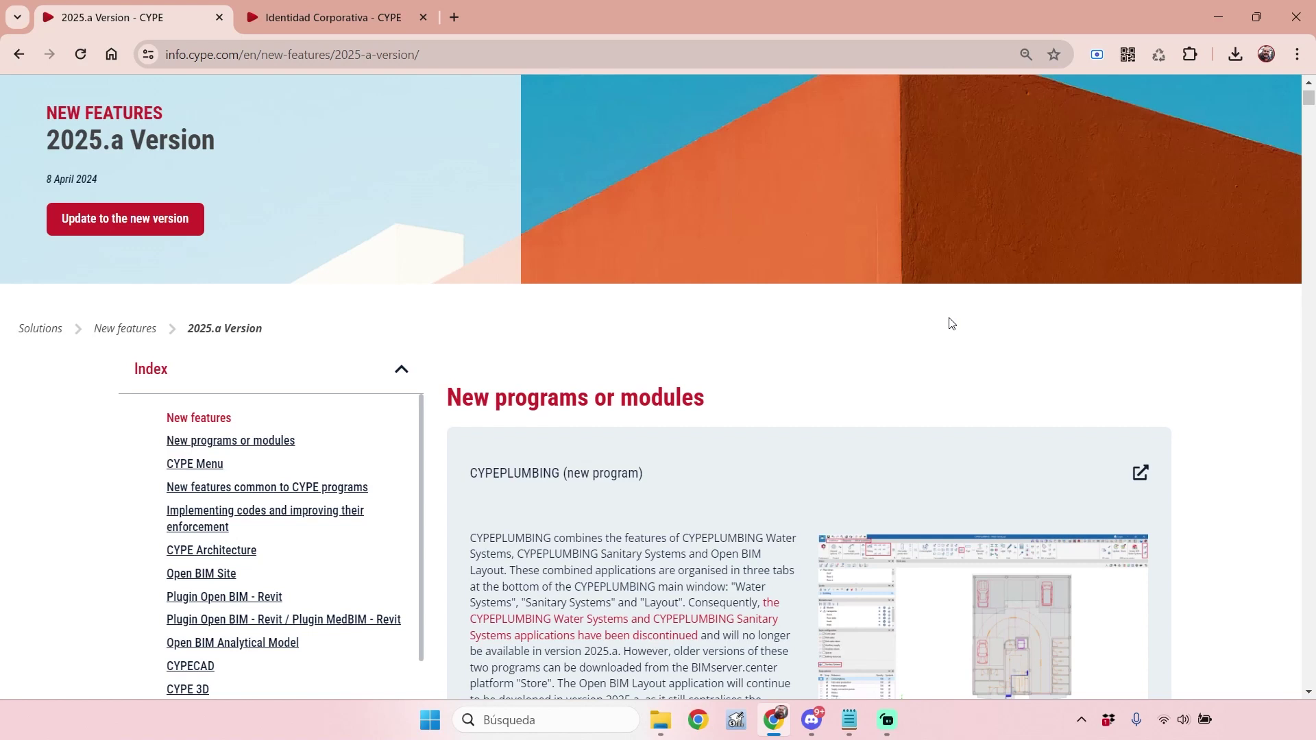
{"action": "scroll", "coordinate": [956, 295], "scroll_direction": "down", "scroll_amount": 3}
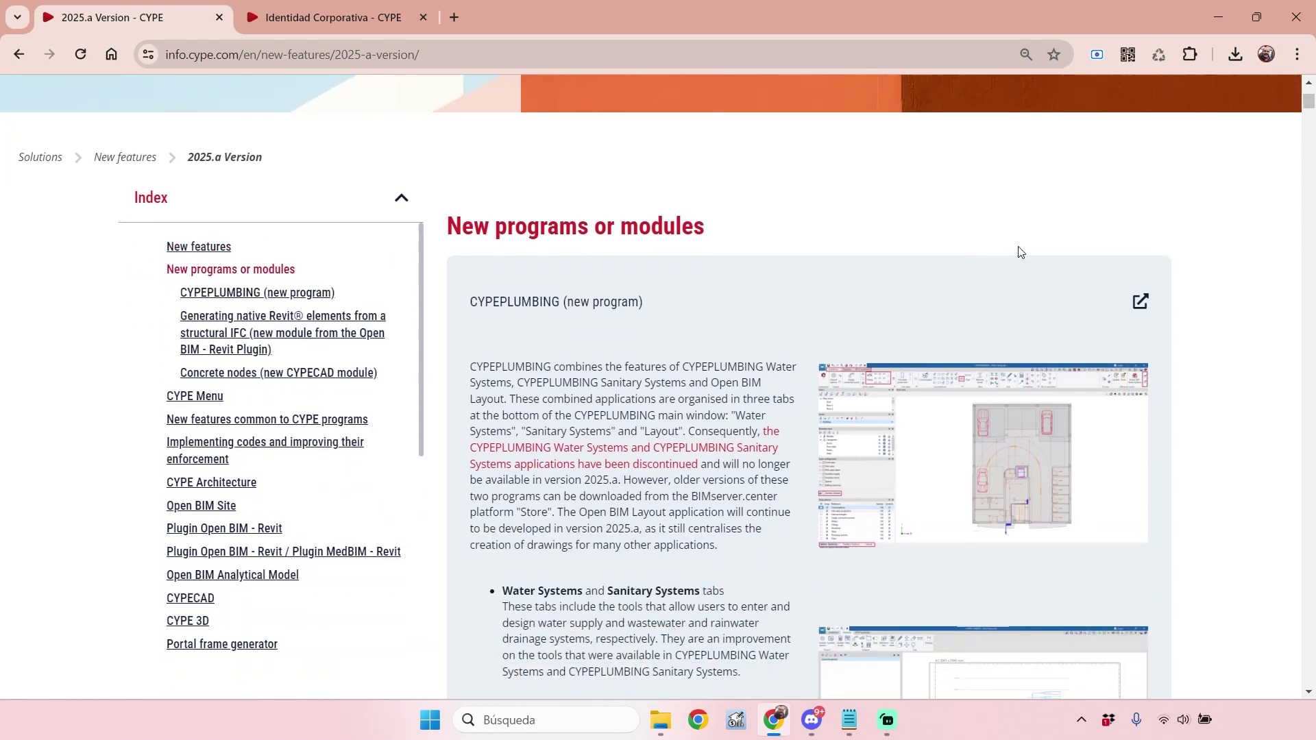
{"action": "scroll", "coordinate": [1069, 243], "scroll_direction": "down", "scroll_amount": 5}
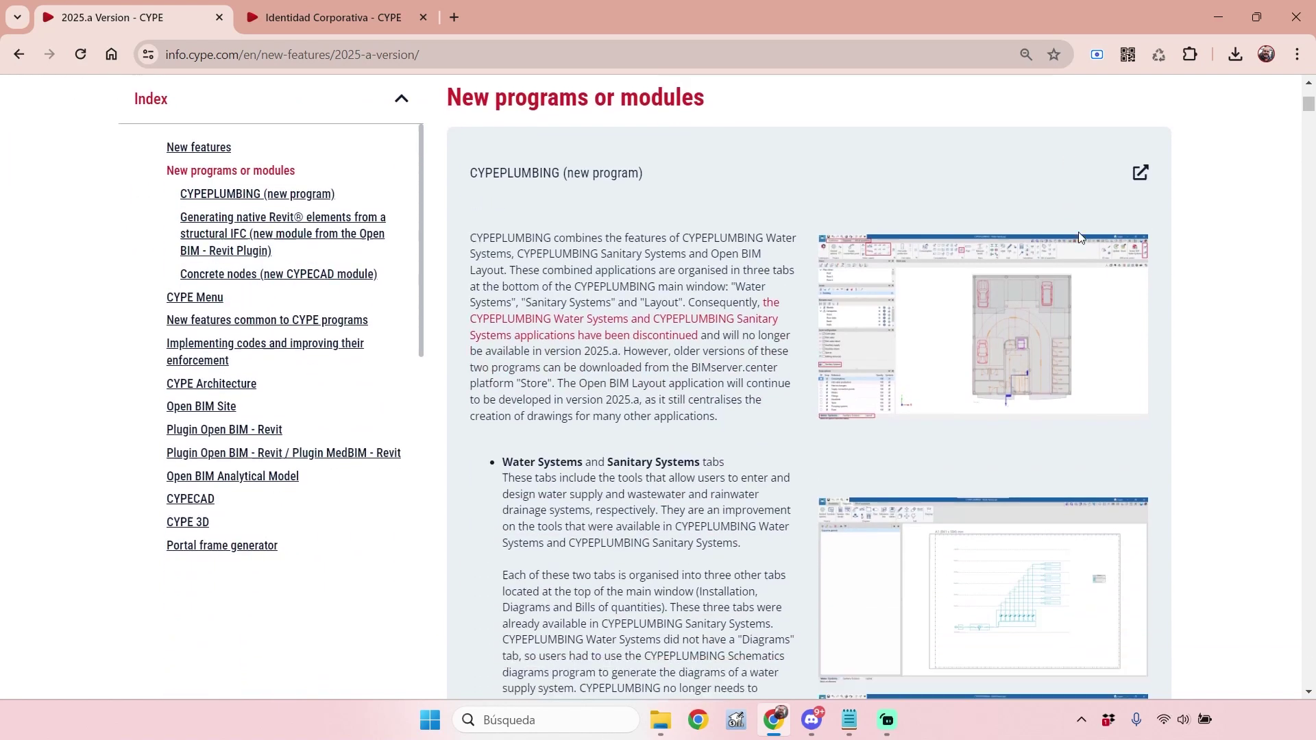
{"action": "scroll", "coordinate": [1084, 232], "scroll_direction": "down", "scroll_amount": 1}
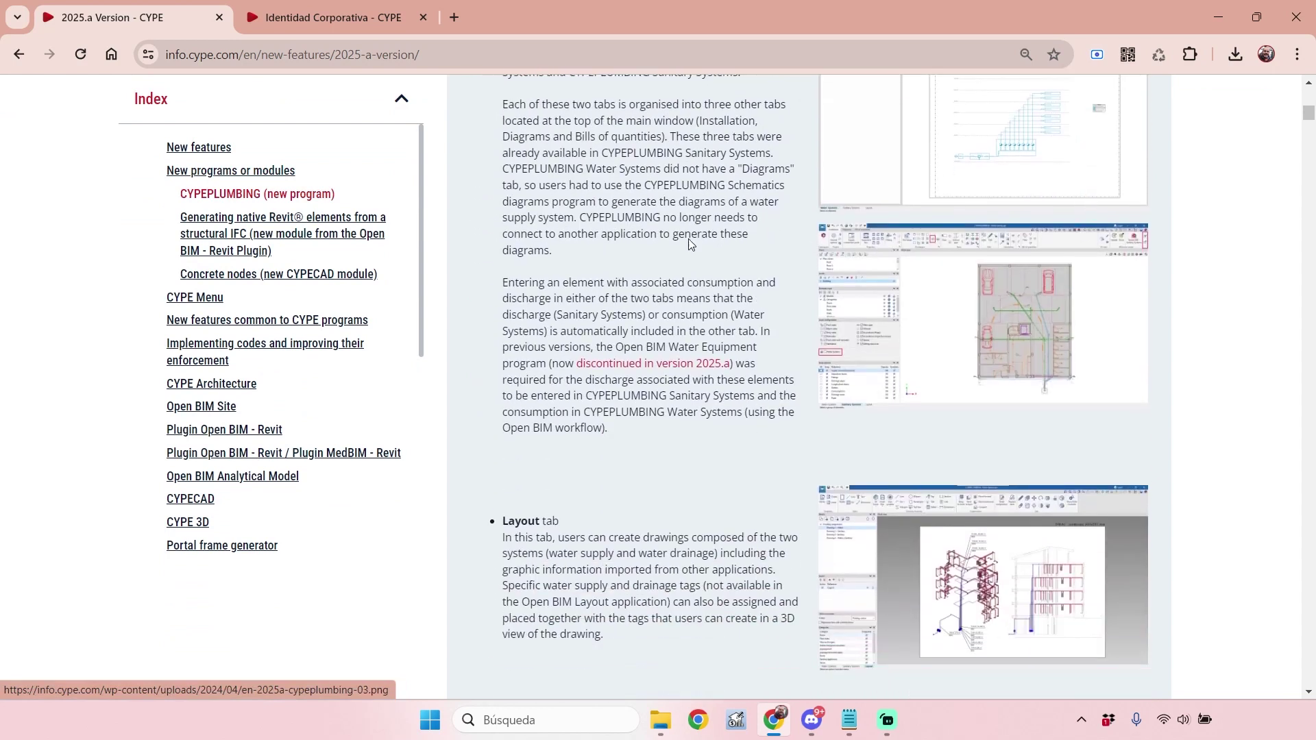
{"action": "left_click", "coordinate": [198, 299]}
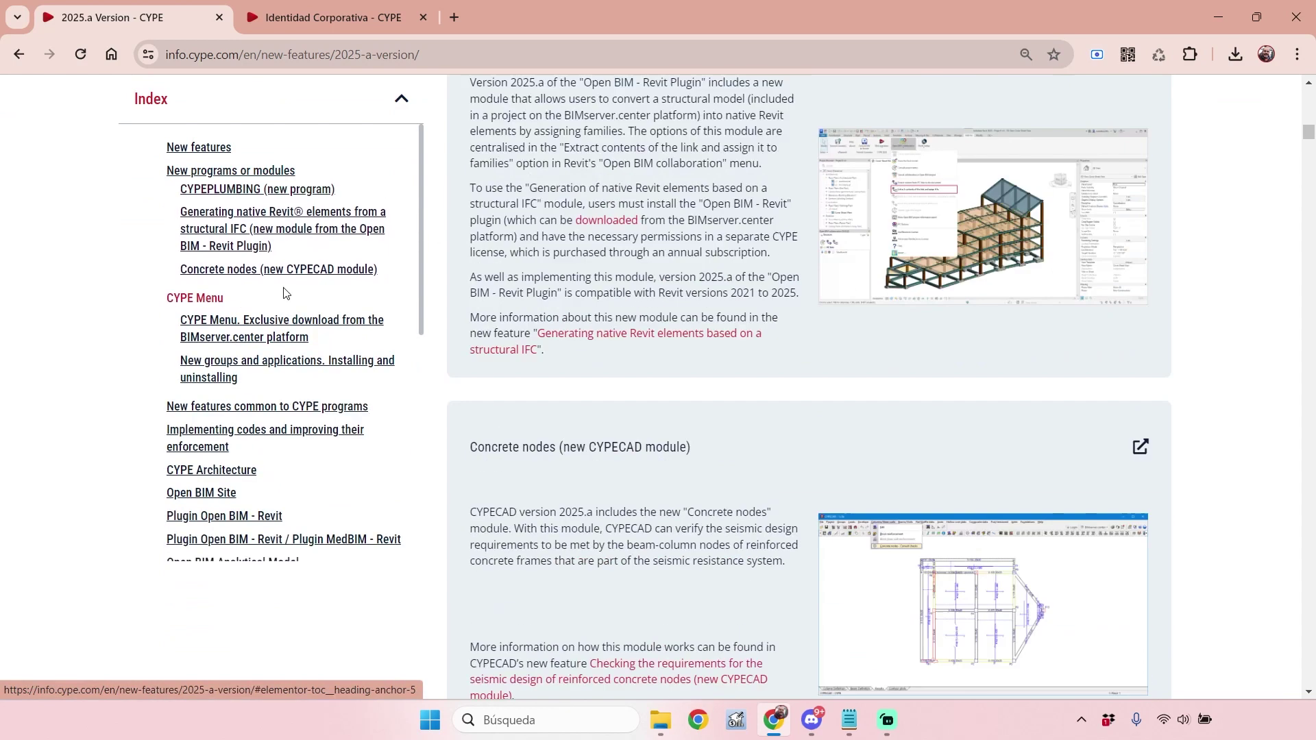
{"action": "scroll", "coordinate": [531, 209], "scroll_direction": "up", "scroll_amount": 1}
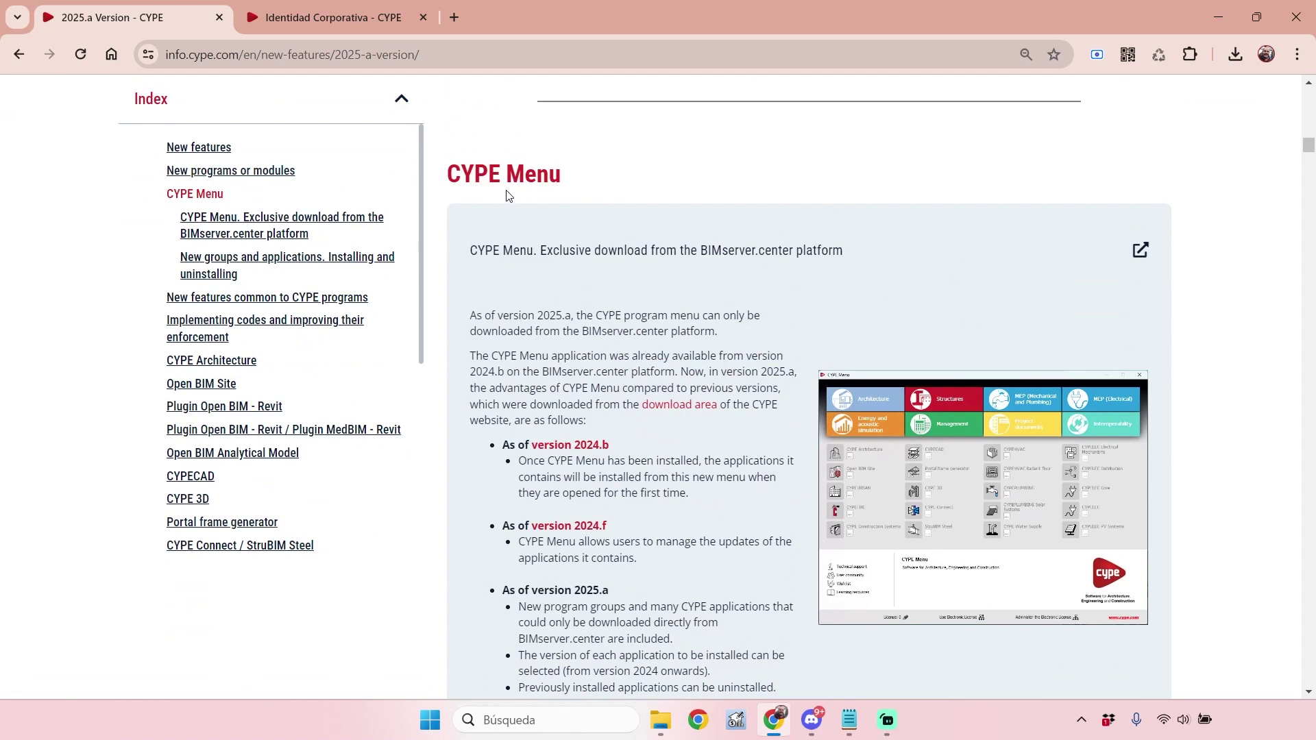
Examine the CYPE Menu section's notes on exclusive download from the BIMserver.center platform and its menu illustration
{"action": "left_click_drag", "start_coordinate": [468, 172], "coordinate": [560, 173]}
{"action": "left_click", "coordinate": [540, 168]}
{"action": "scroll", "coordinate": [870, 209], "scroll_direction": "down", "scroll_amount": 1}
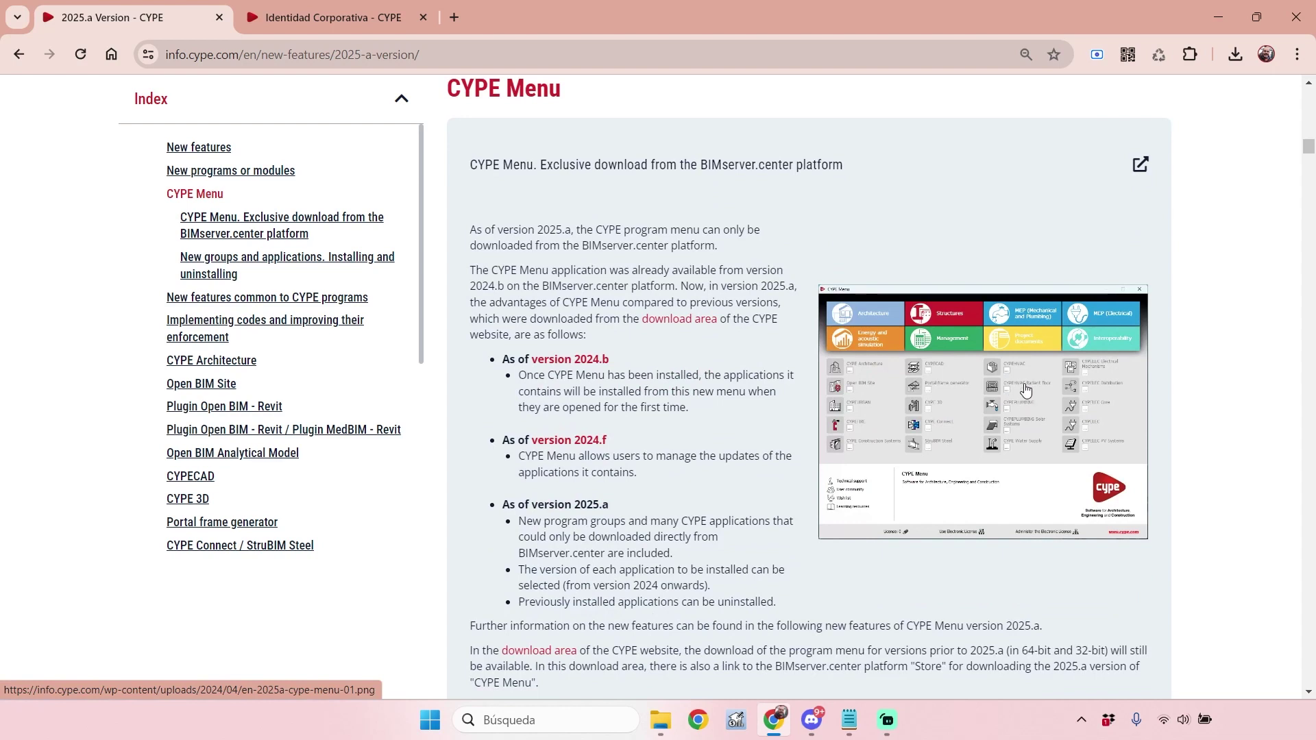
{"action": "scroll", "coordinate": [1020, 402], "scroll_direction": "up", "scroll_amount": 1}
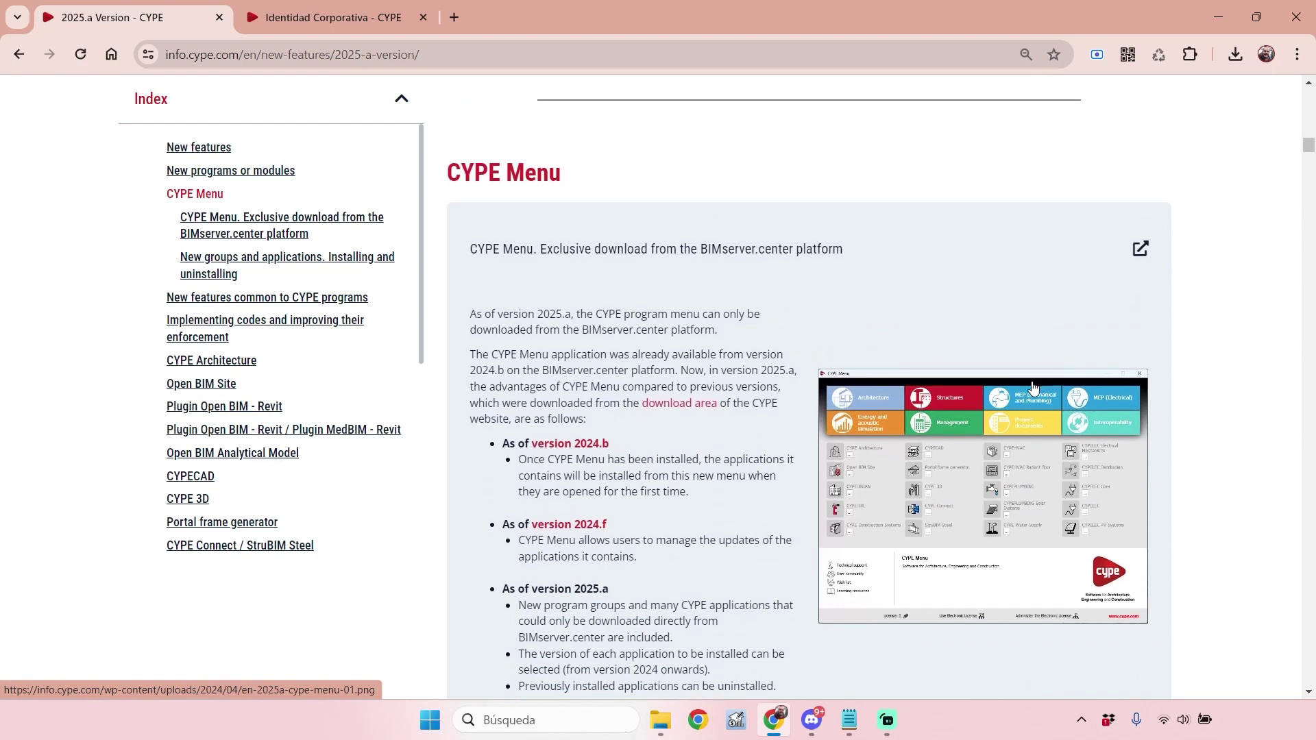
{"action": "scroll", "coordinate": [1028, 390], "scroll_direction": "down", "scroll_amount": 1}
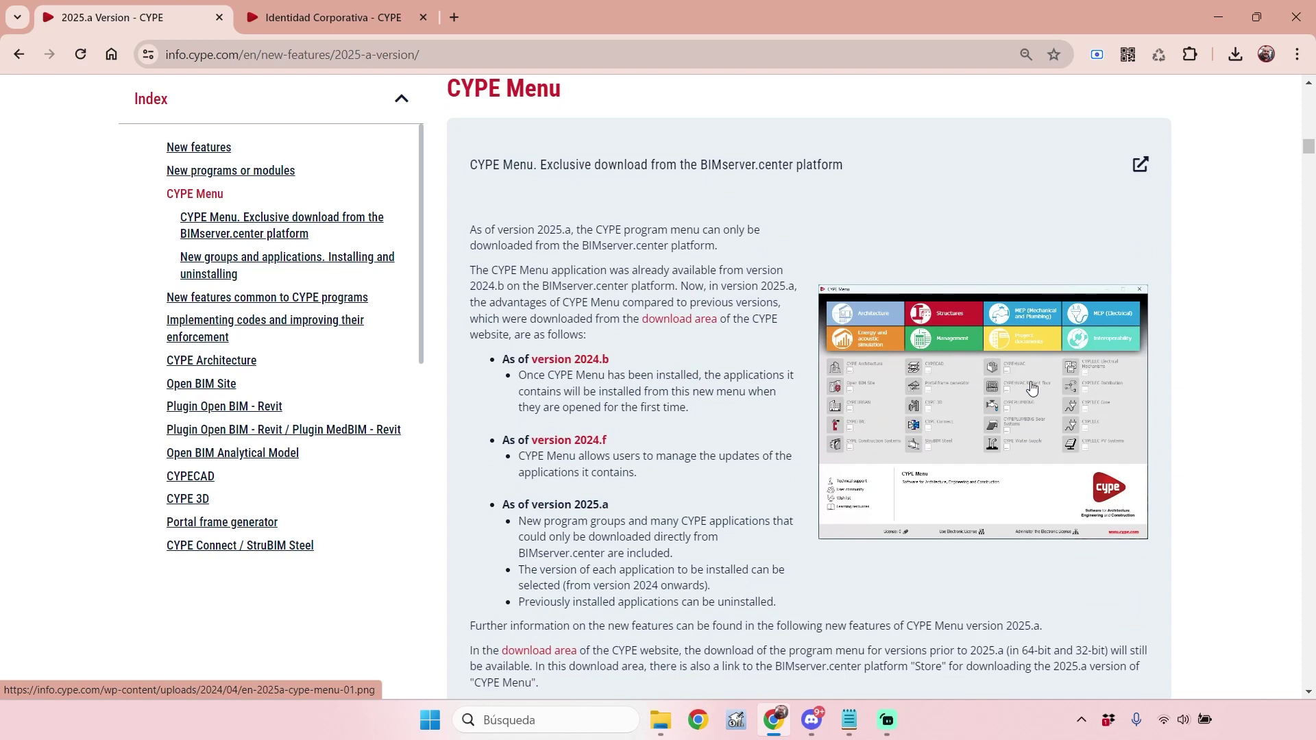
{"action": "scroll", "coordinate": [936, 251], "scroll_direction": "up", "scroll_amount": 1}
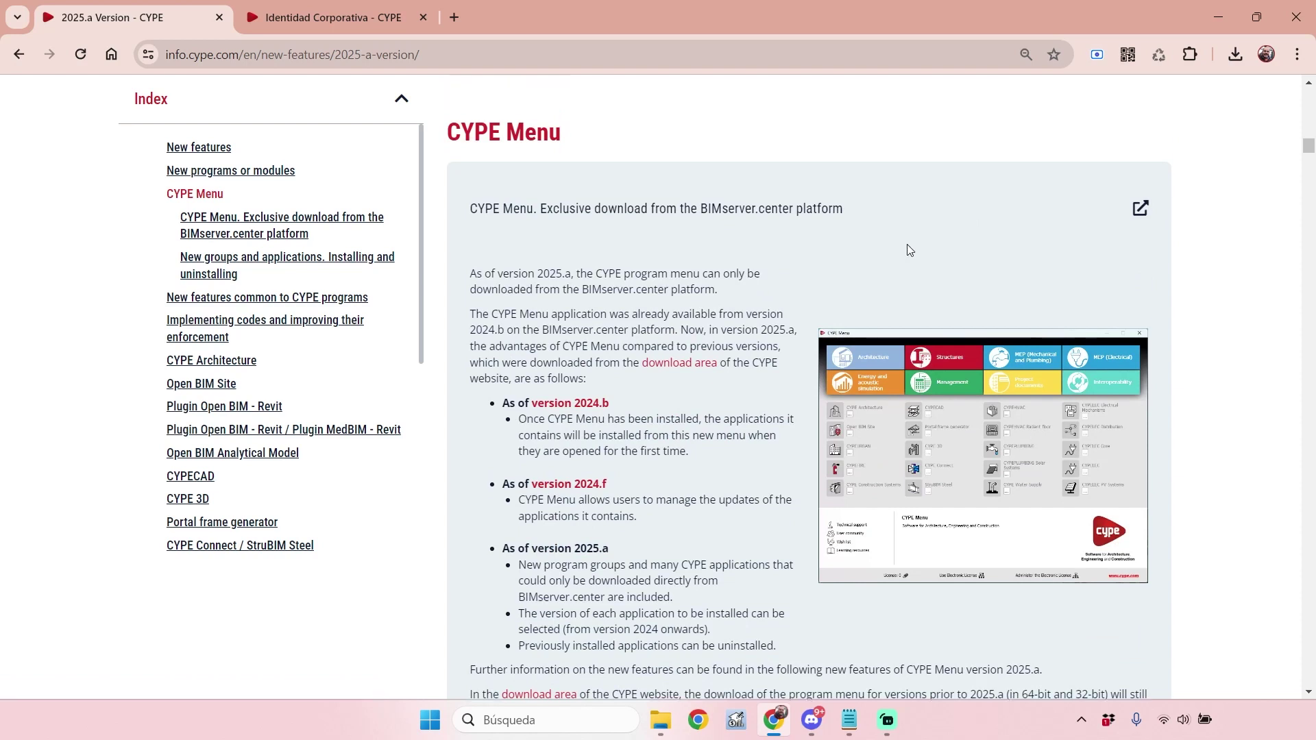
Open the CYPE website's Download area
{"action": "scroll", "coordinate": [898, 411], "scroll_direction": "up", "scroll_amount": 10}
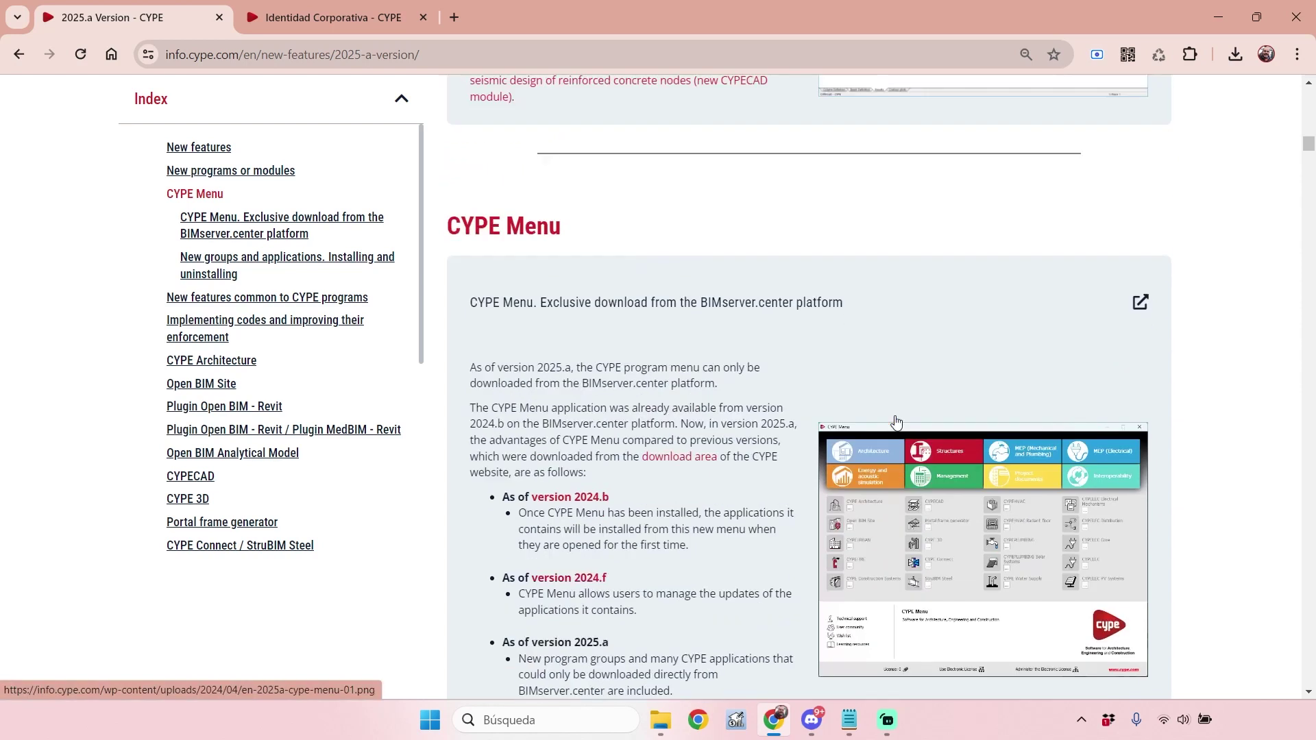
{"action": "scroll", "coordinate": [899, 400], "scroll_direction": "up", "scroll_amount": 7}
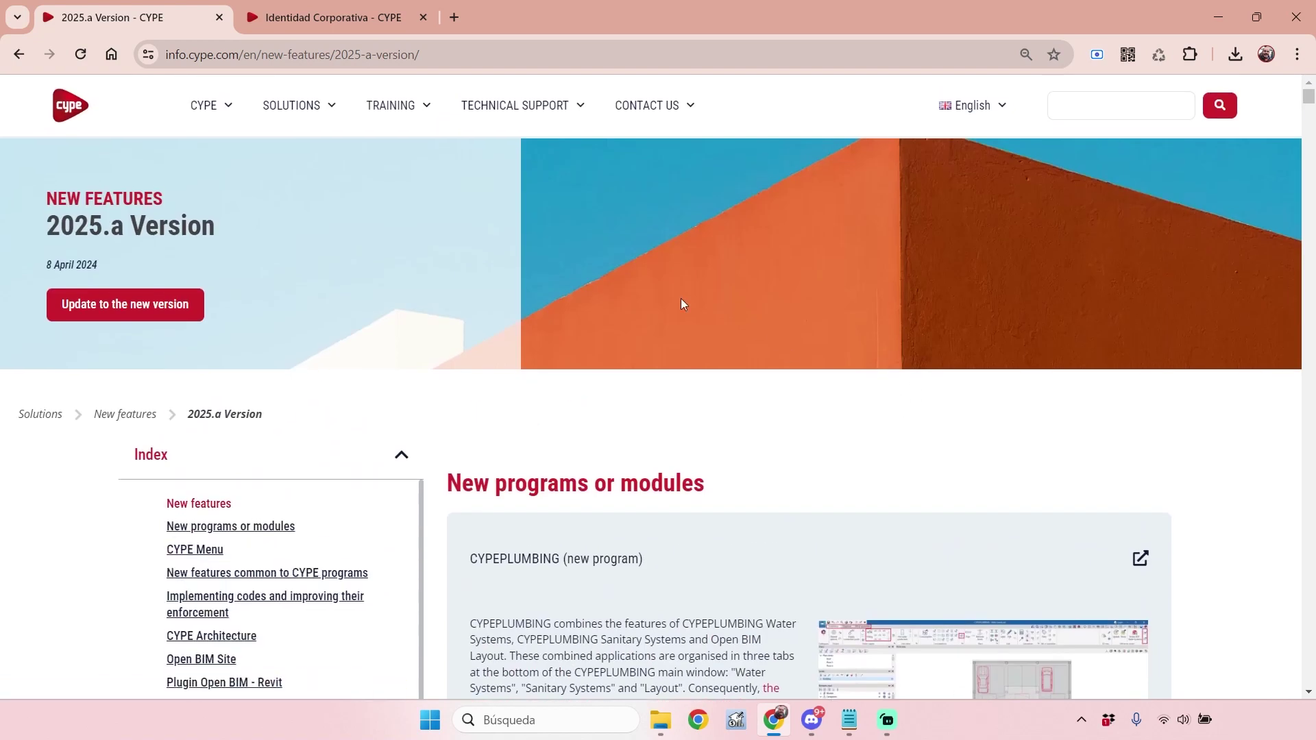
{"action": "mouse_move", "coordinate": [317, 100]}
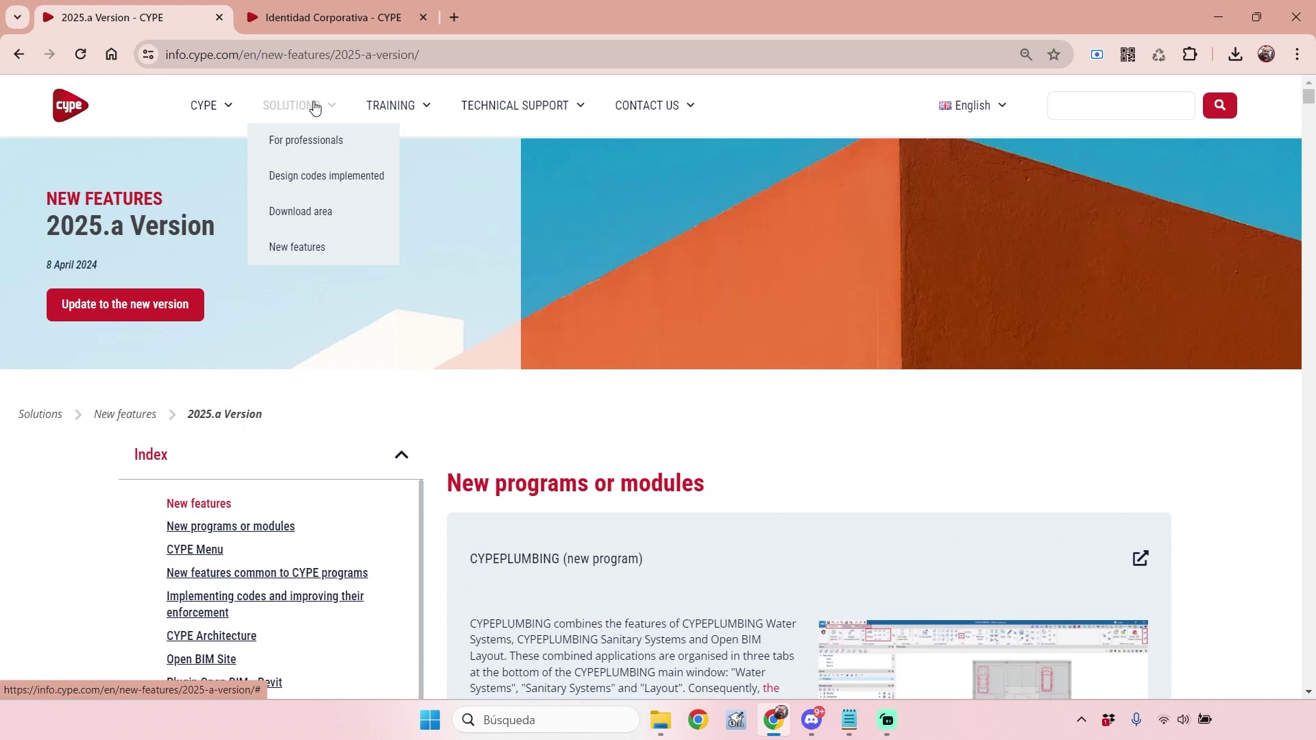
{"action": "left_click", "coordinate": [309, 213]}
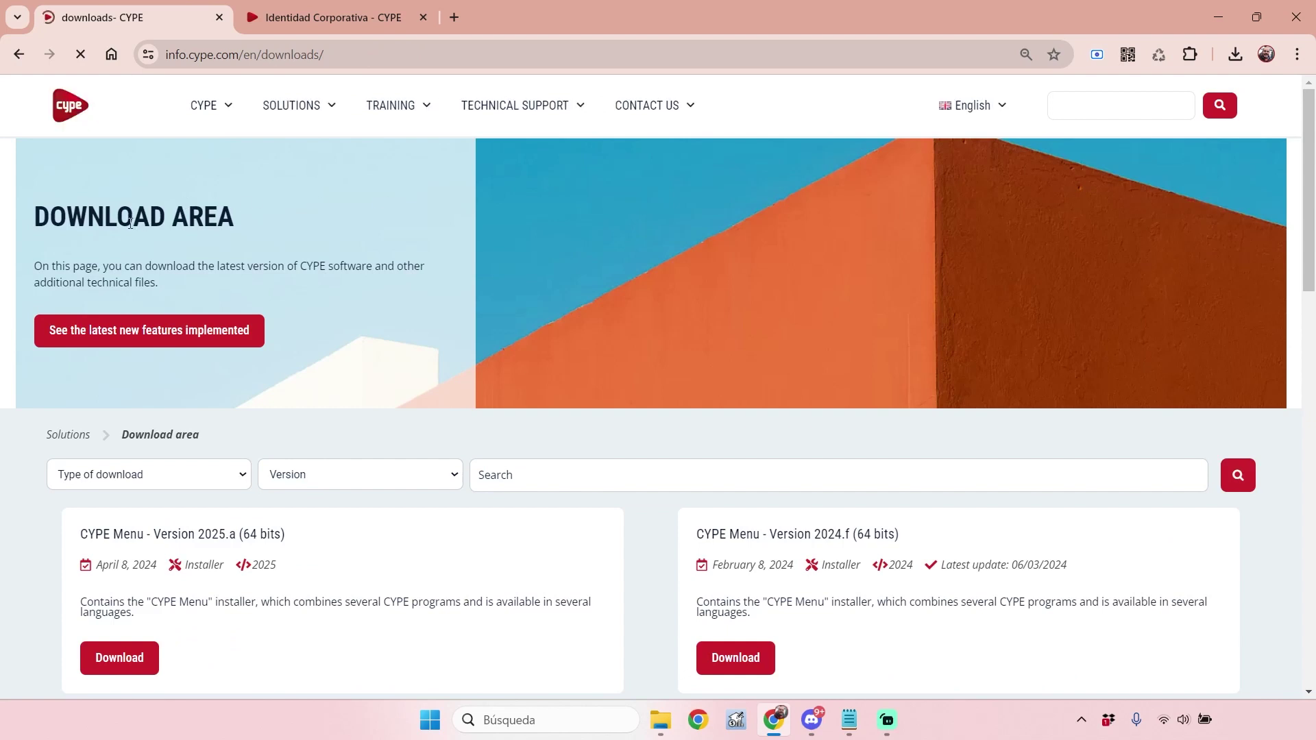
Examine the download type and version filter options and the CYPE Menu Version 2025.a (64 bits) entry in the download area
{"action": "scroll", "coordinate": [248, 232], "scroll_direction": "down", "scroll_amount": 1}
{"action": "left_click", "coordinate": [245, 390]}
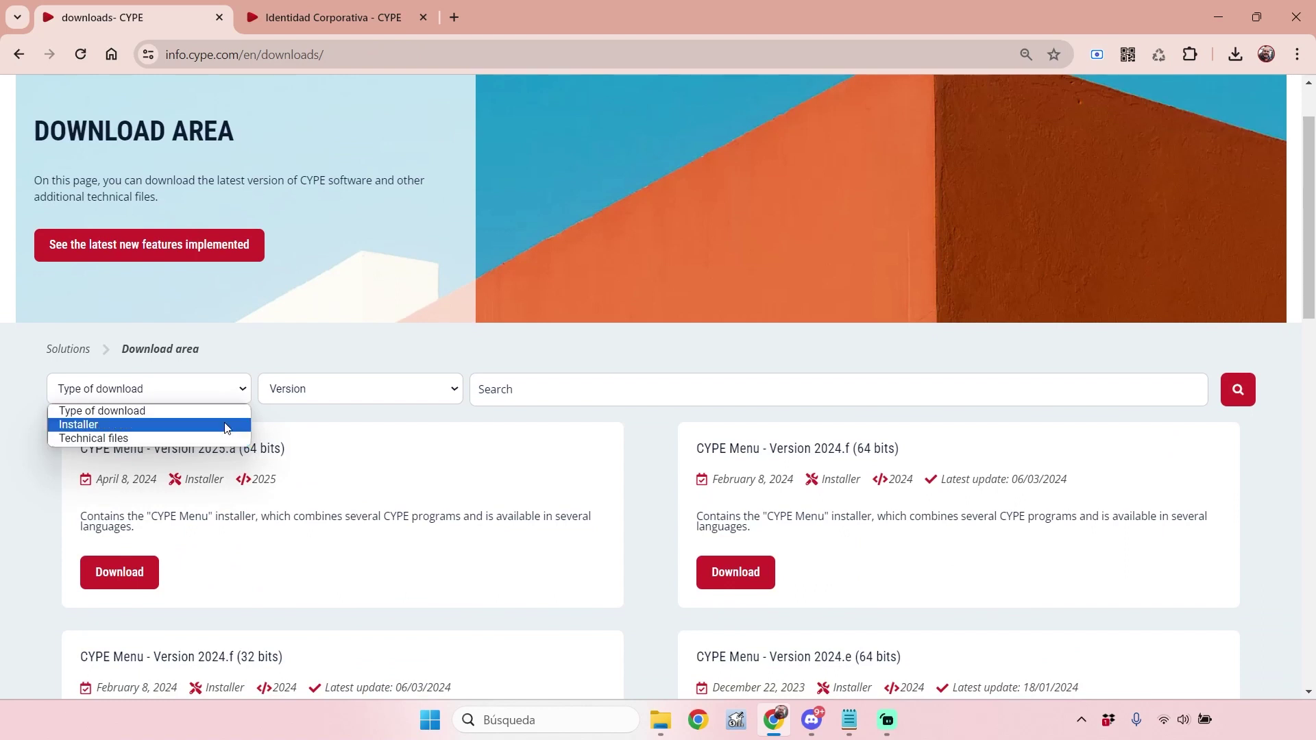
{"action": "left_click", "coordinate": [3, 434]}
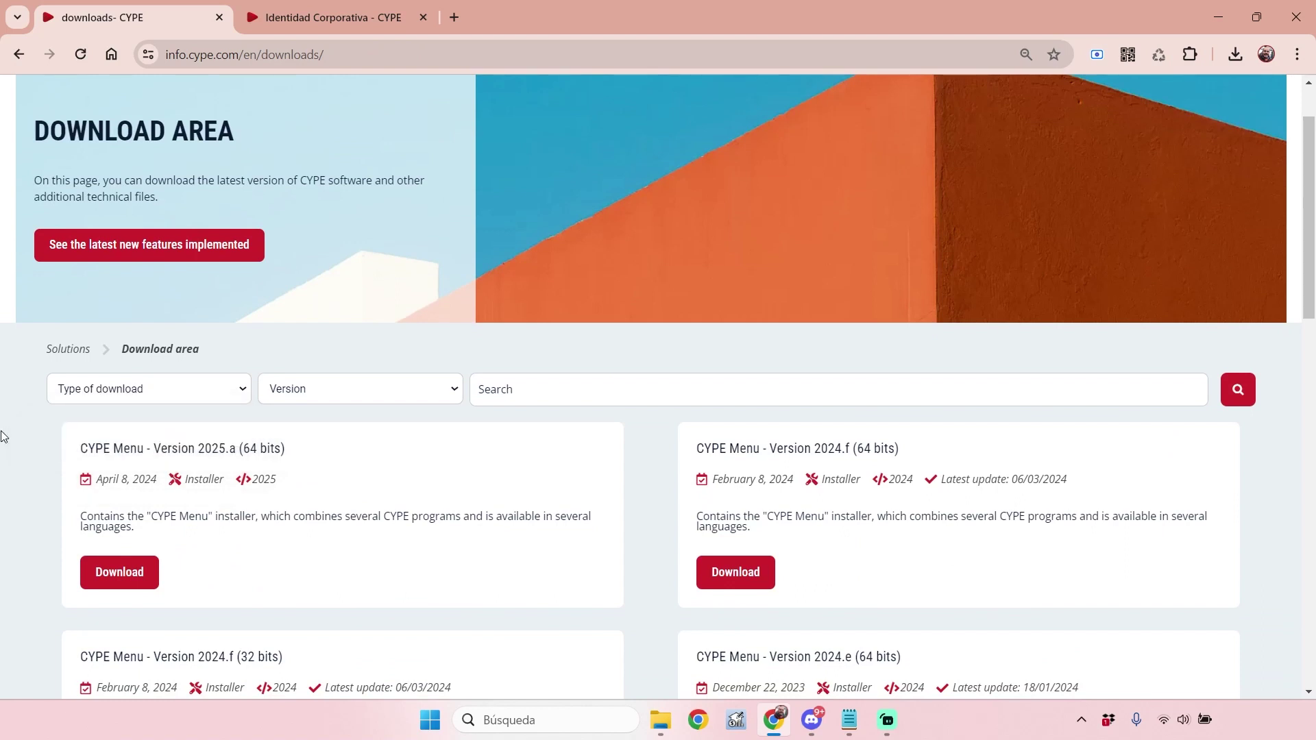
{"action": "scroll", "coordinate": [199, 367], "scroll_direction": "down", "scroll_amount": 2}
{"action": "left_click", "coordinate": [323, 217]}
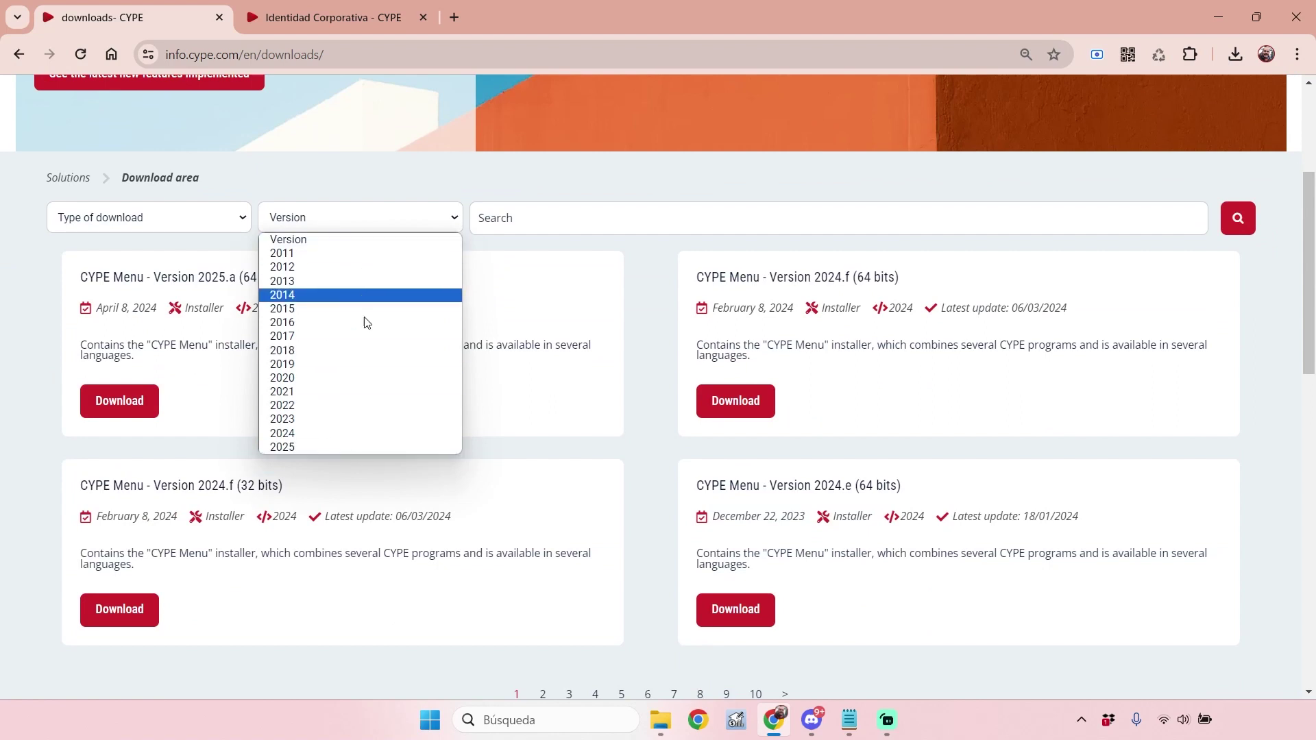
{"action": "left_click", "coordinate": [6, 281]}
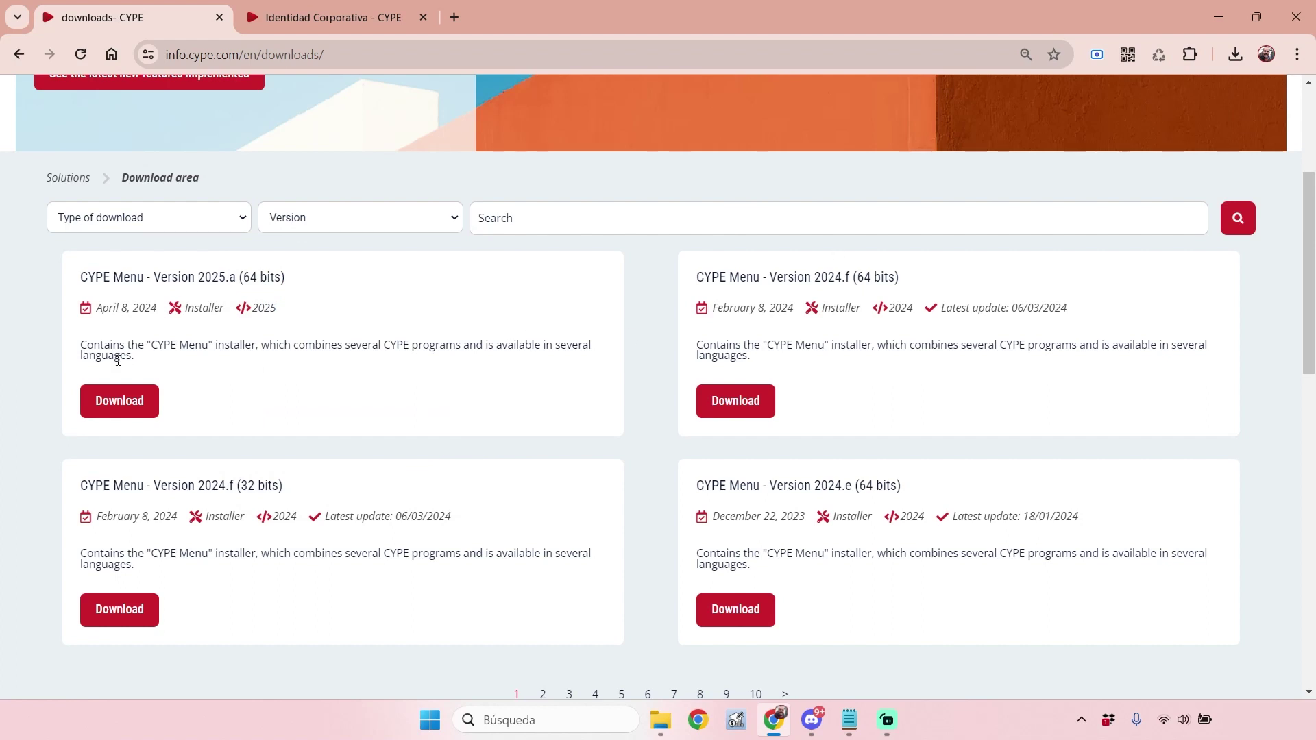
{"action": "left_click", "coordinate": [155, 406]}
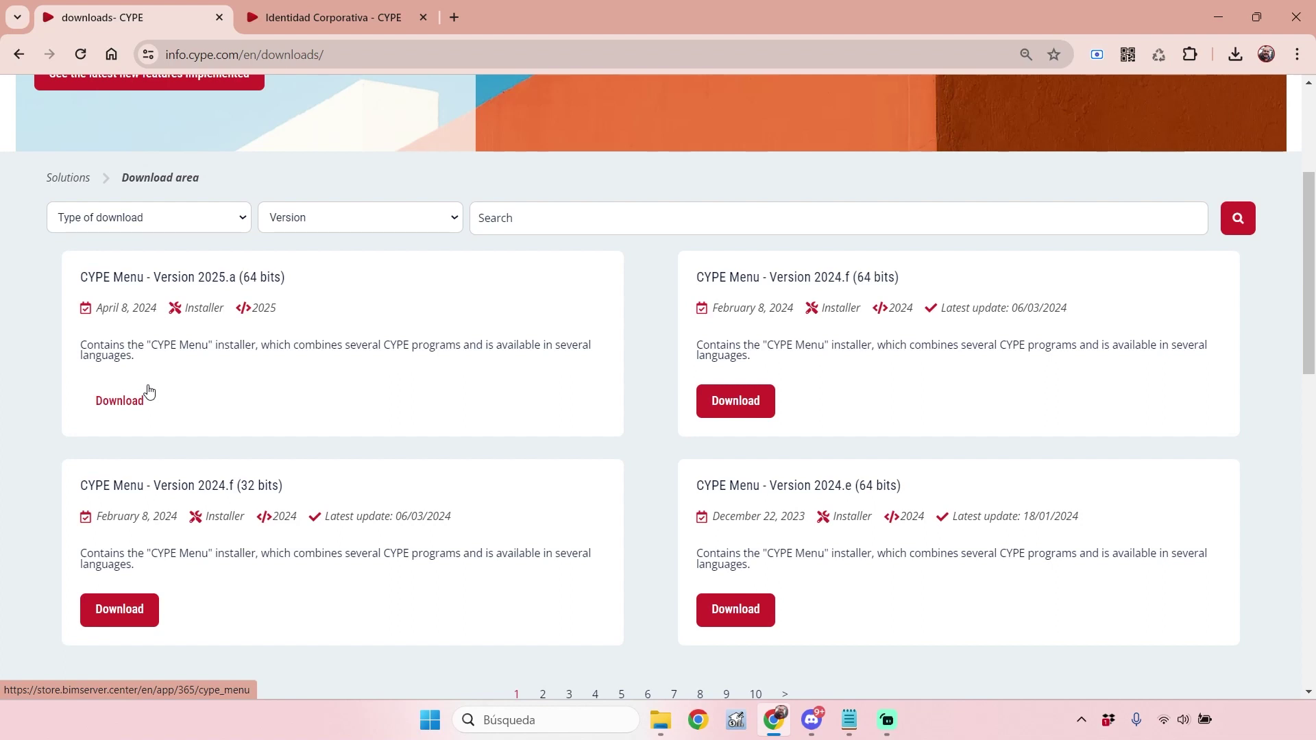
{"action": "scroll", "coordinate": [150, 382], "scroll_direction": "up", "scroll_amount": 3}
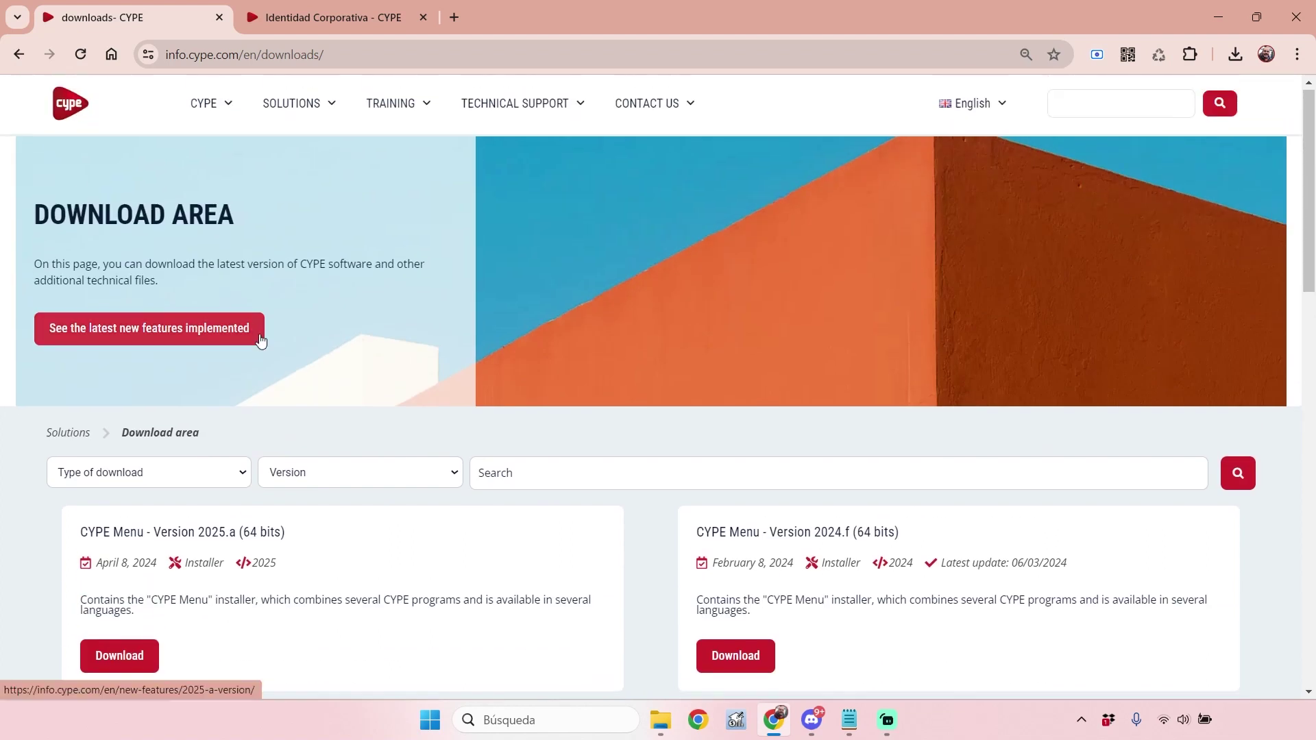
Load bimserver.center/en in the browser tab showing the Identidad Corporativa page
{"action": "left_click", "coordinate": [362, 5]}
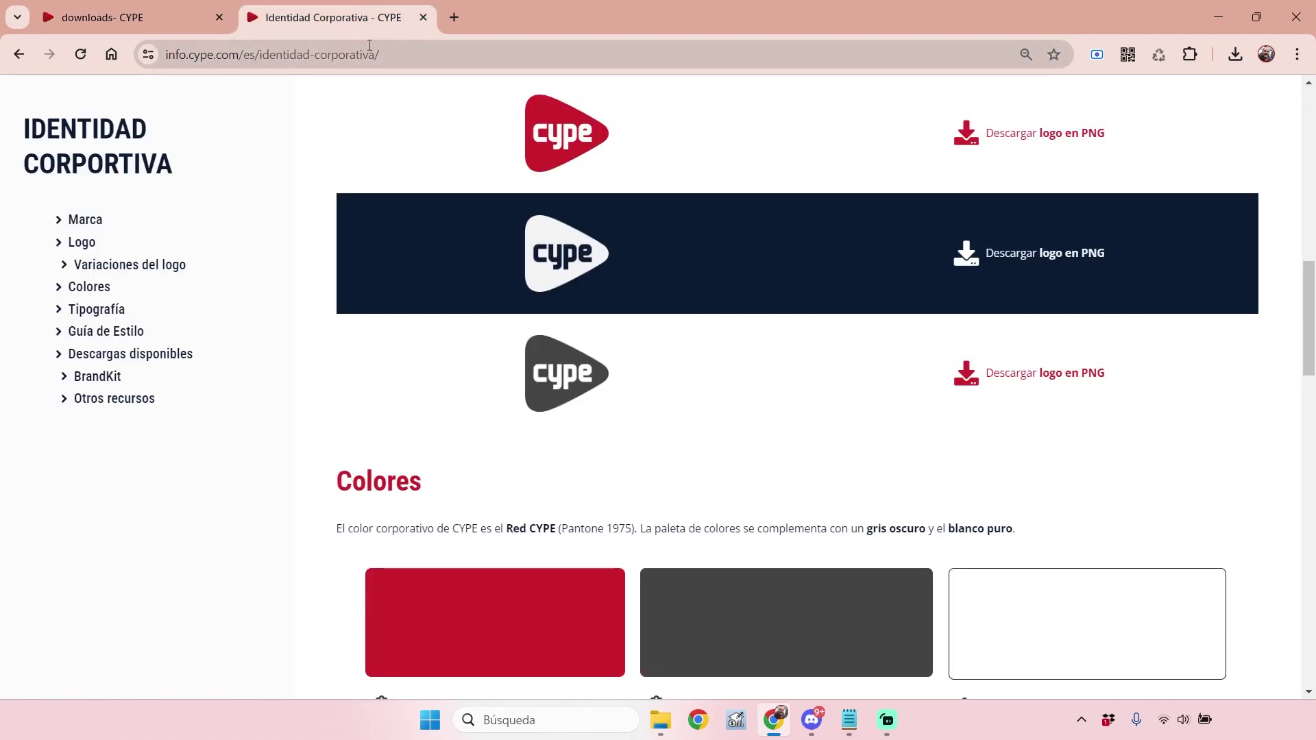
{"action": "left_click", "coordinate": [367, 46]}
{"action": "type", "text": "bimserver.center/en"}
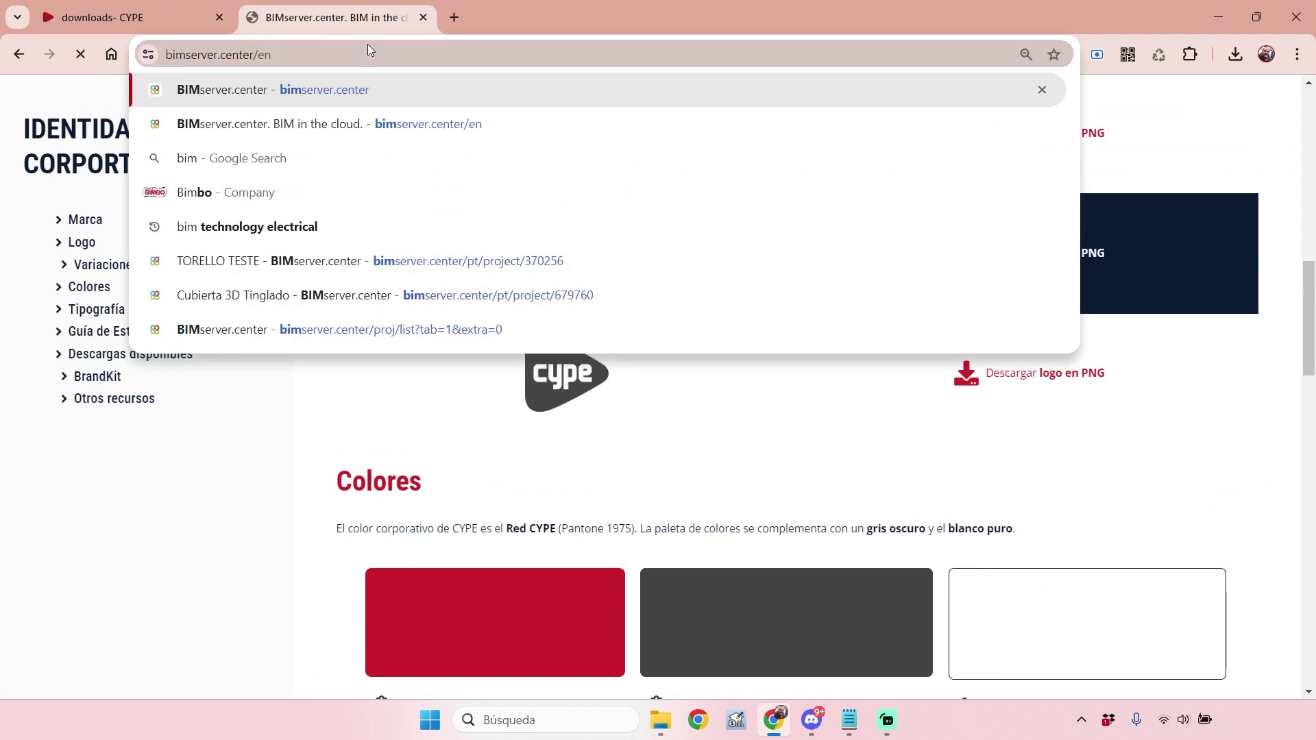
{"action": "key", "text": "Return"}
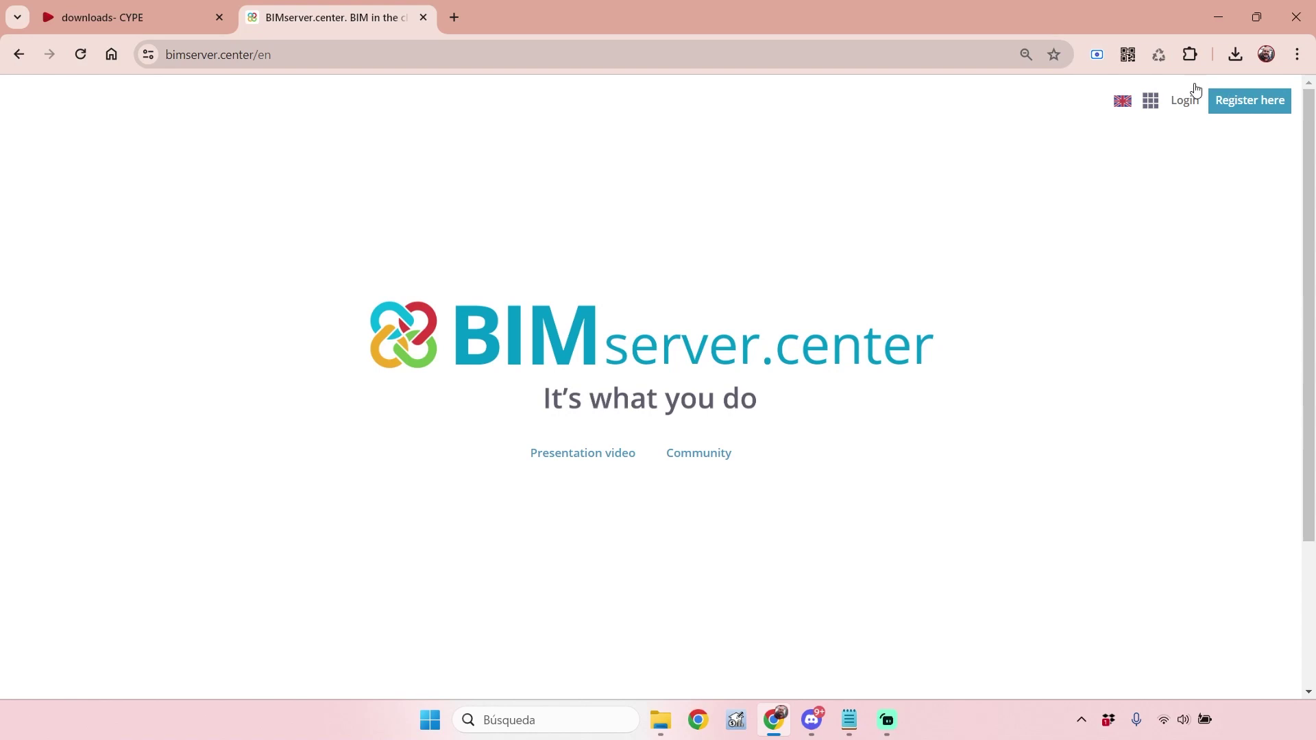
Open the CYPE Menu application page in the BIMserver.center Store
{"action": "left_click", "coordinate": [1151, 104]}
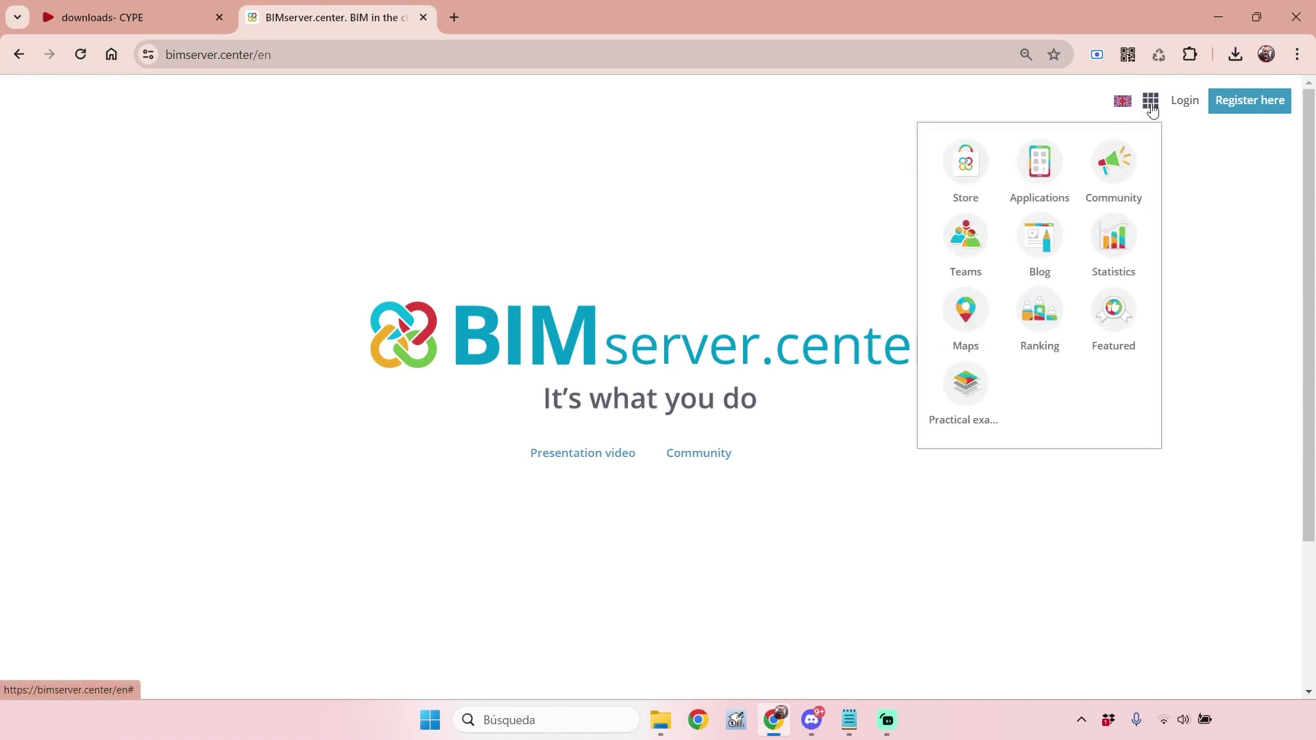
{"action": "left_click", "coordinate": [966, 173]}
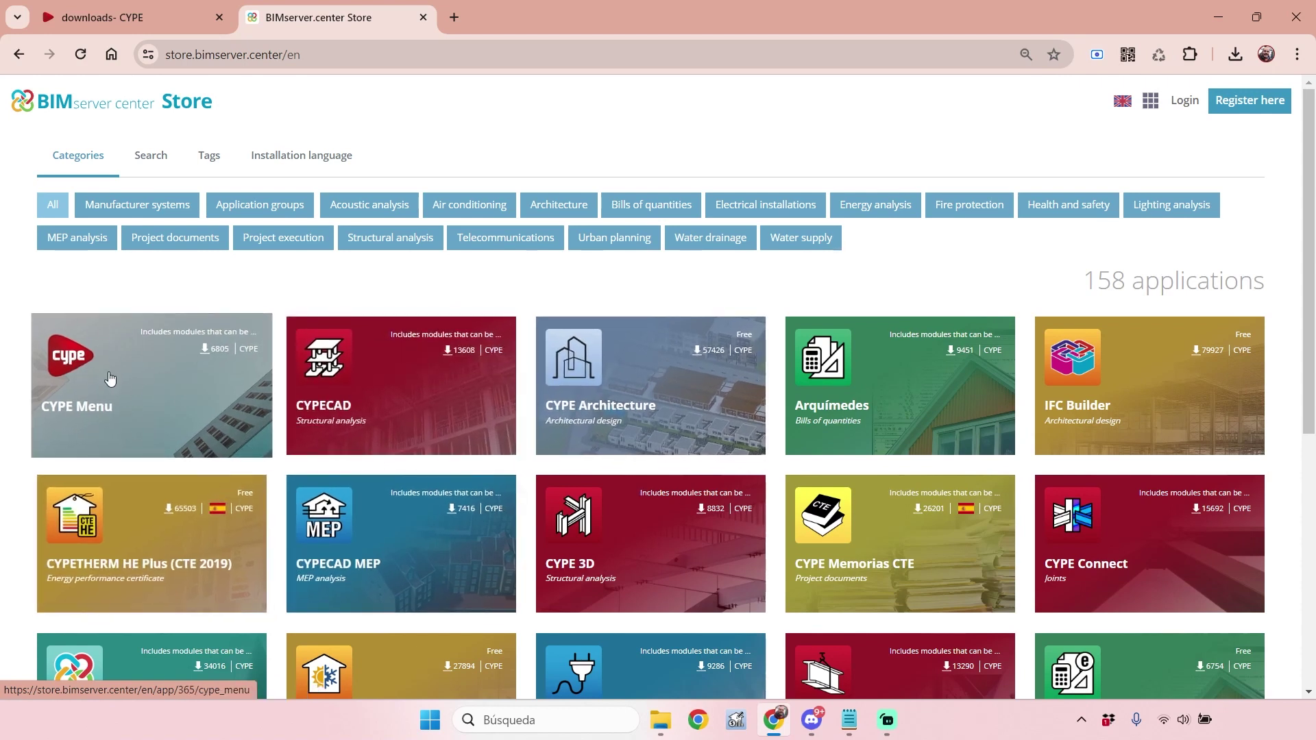
{"action": "left_click", "coordinate": [142, 387]}
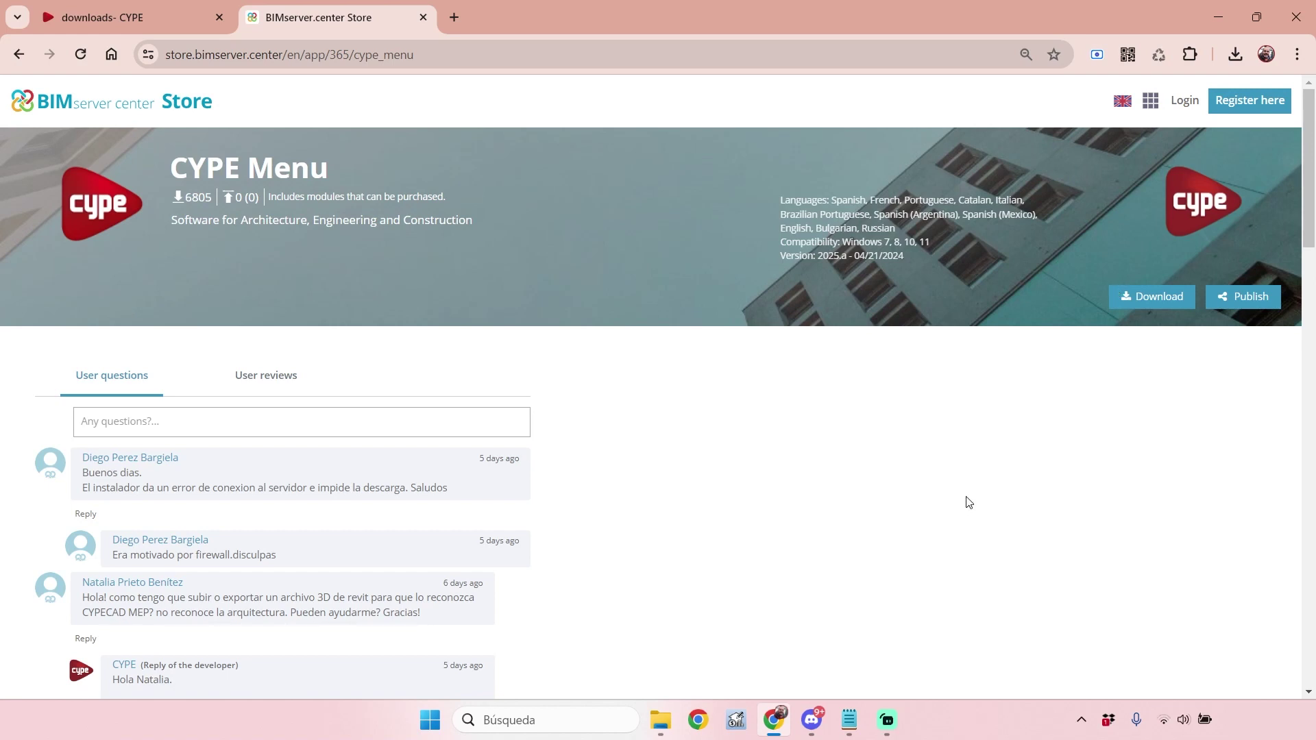
Minimize the browser, reposition the CYPE Menu shortcut beside Desktop Folders on the desktop, and launch CYPE Menu
{"action": "left_click", "coordinate": [1207, 15]}
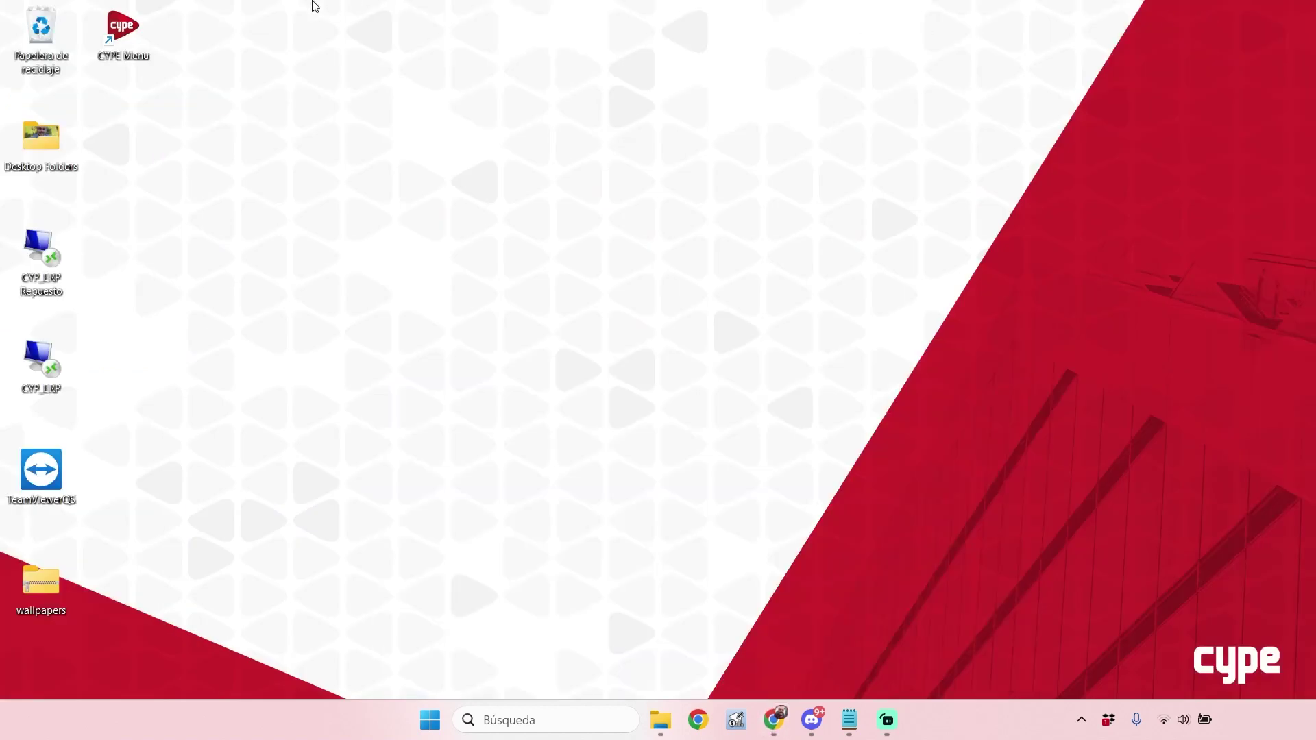
{"action": "left_click_drag", "start_coordinate": [144, 48], "coordinate": [140, 154]}
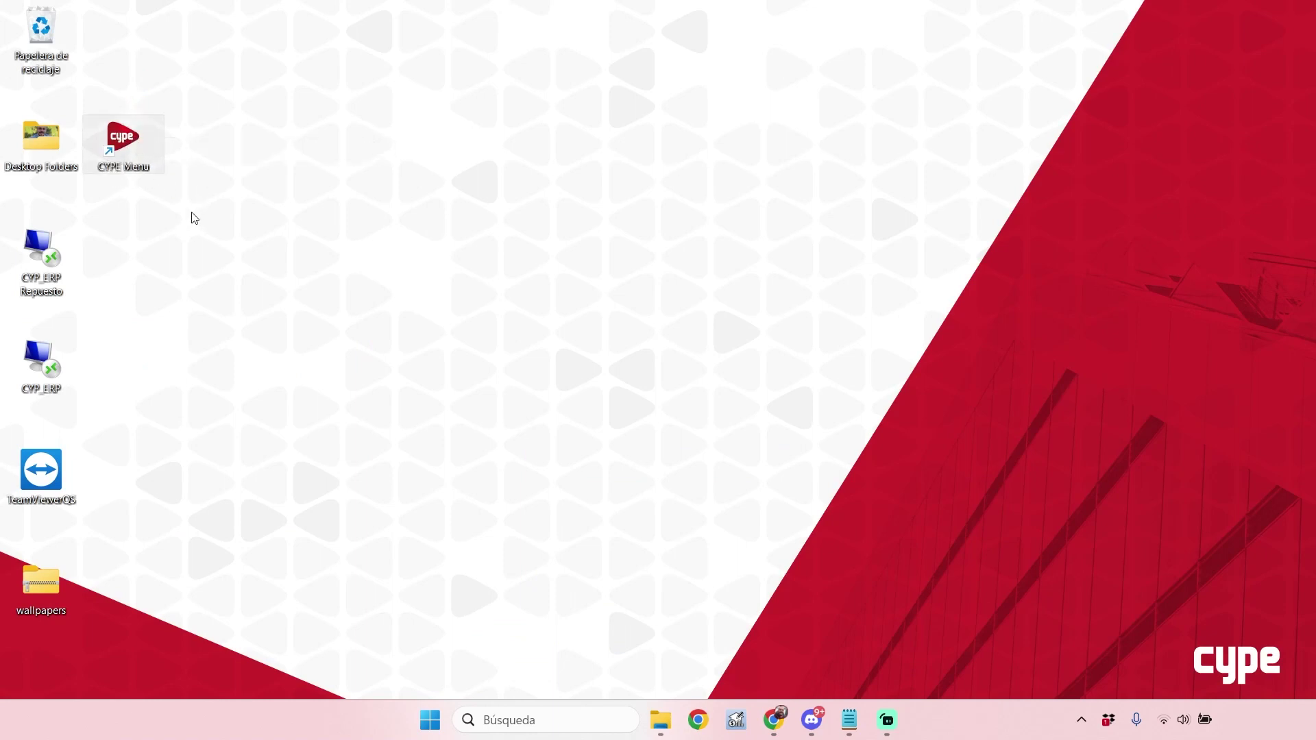
{"action": "double_click", "coordinate": [126, 140]}
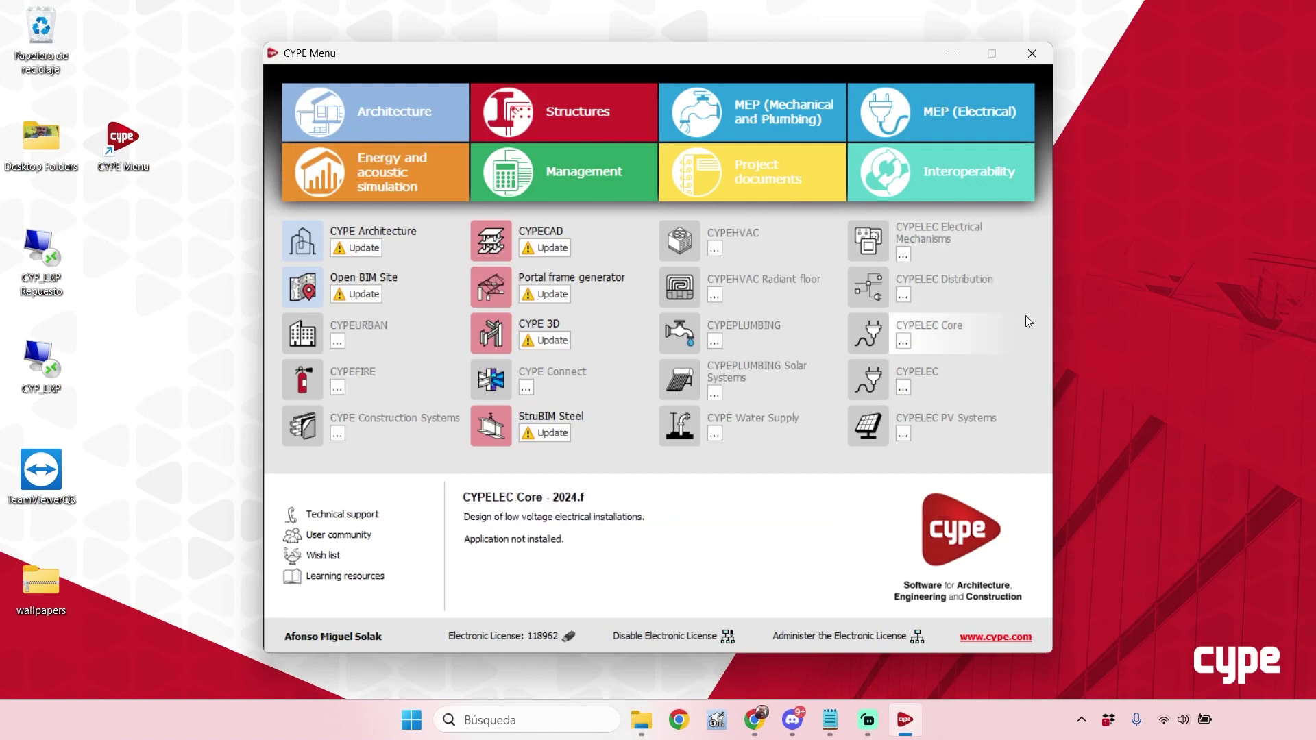
Cycle through the CYPE Menu program groups one after another up to Interoperability
{"action": "key", "text": "Right"}
{"action": "key", "text": "Right"}
{"action": "key", "text": "Right"}
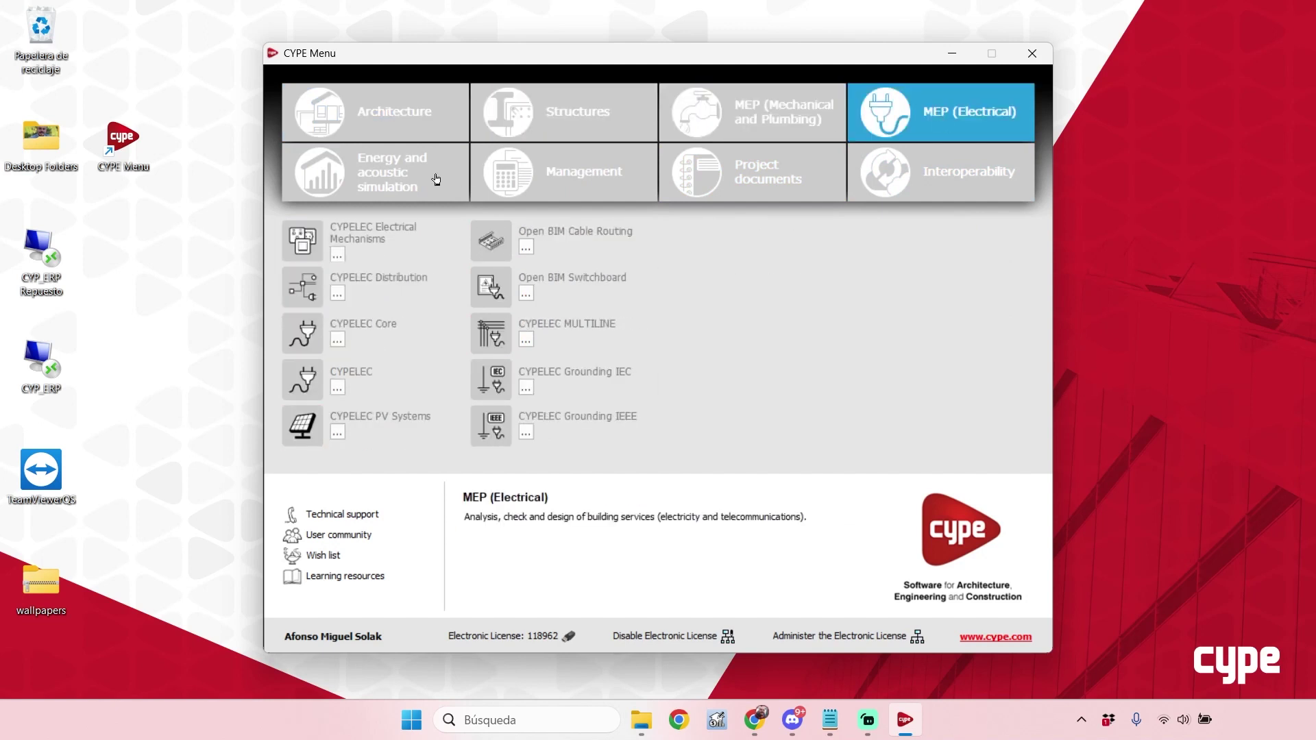
{"action": "key", "text": "Right"}
{"action": "key", "text": "Right"}
{"action": "key", "text": "Right"}
{"action": "key", "text": "Right"}
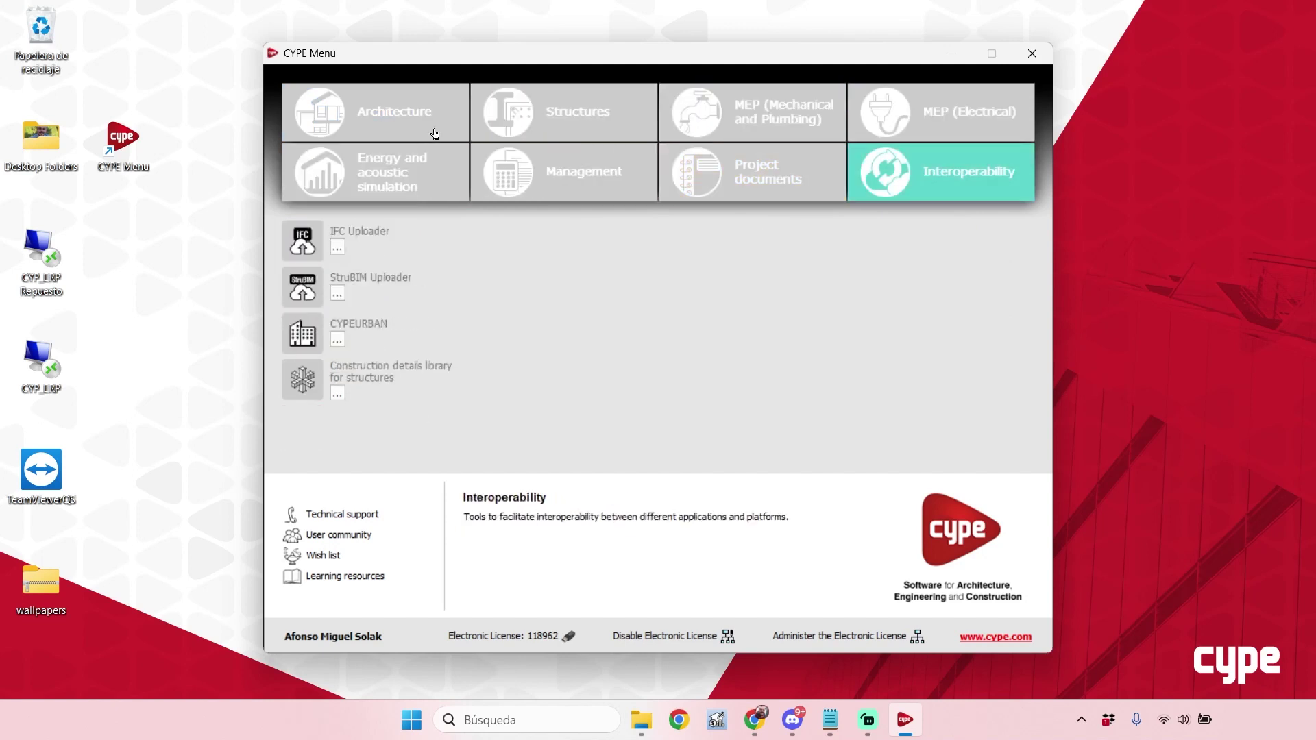
Examine the applications in the Architecture, Structures, and MEP (Mechanical and Plumbing) groups
{"action": "left_click", "coordinate": [360, 124]}
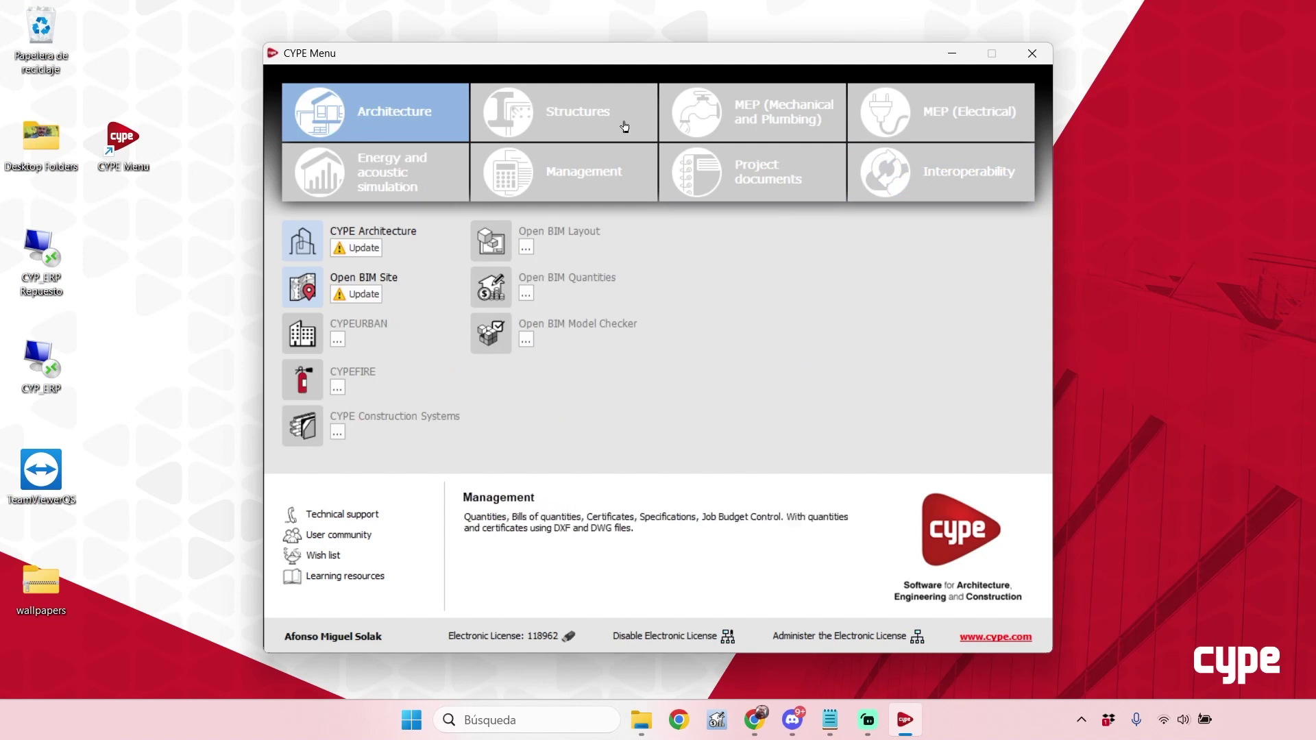
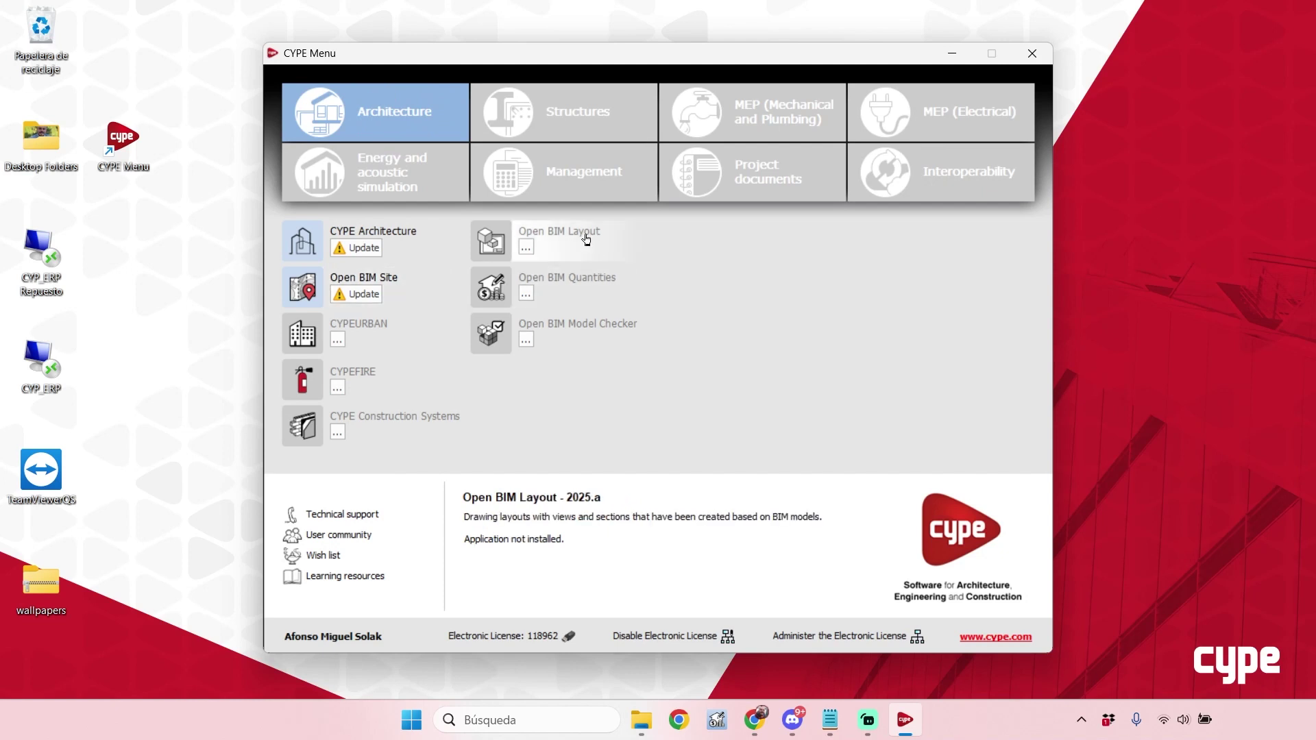
{"action": "left_click", "coordinate": [630, 109]}
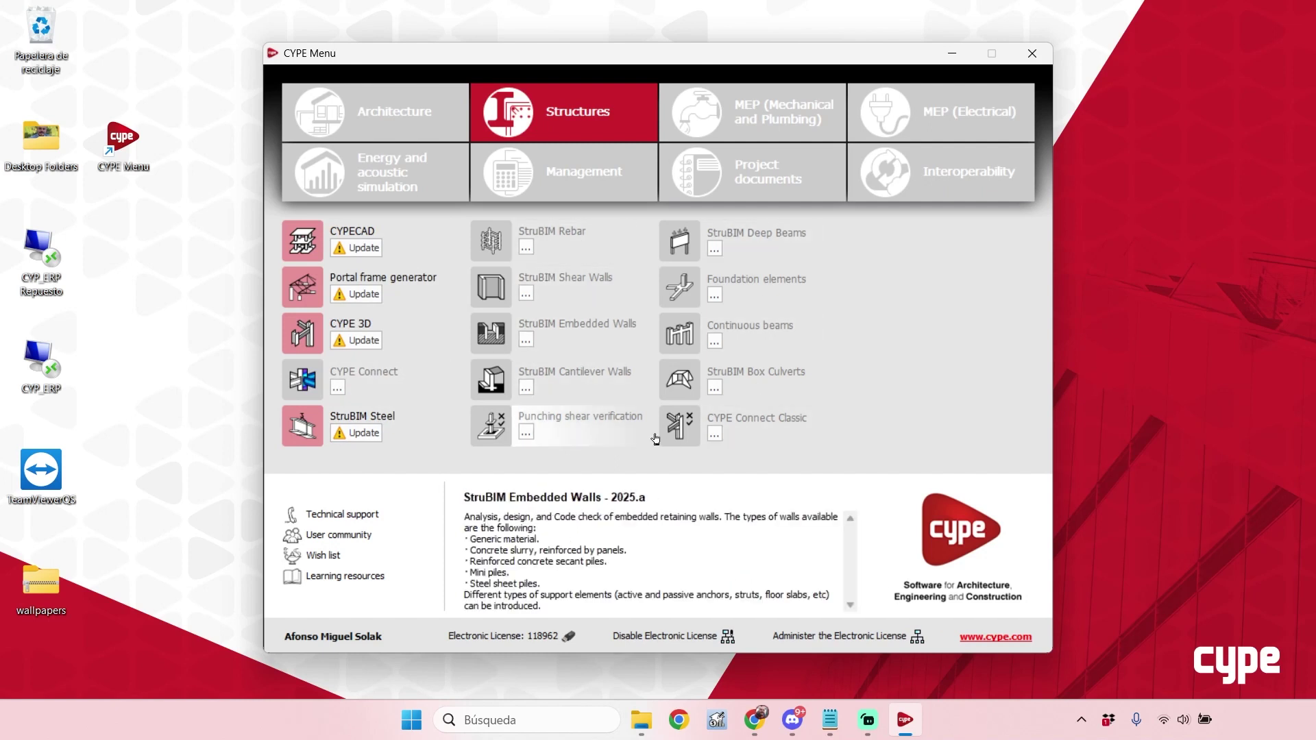
{"action": "left_click", "coordinate": [789, 114]}
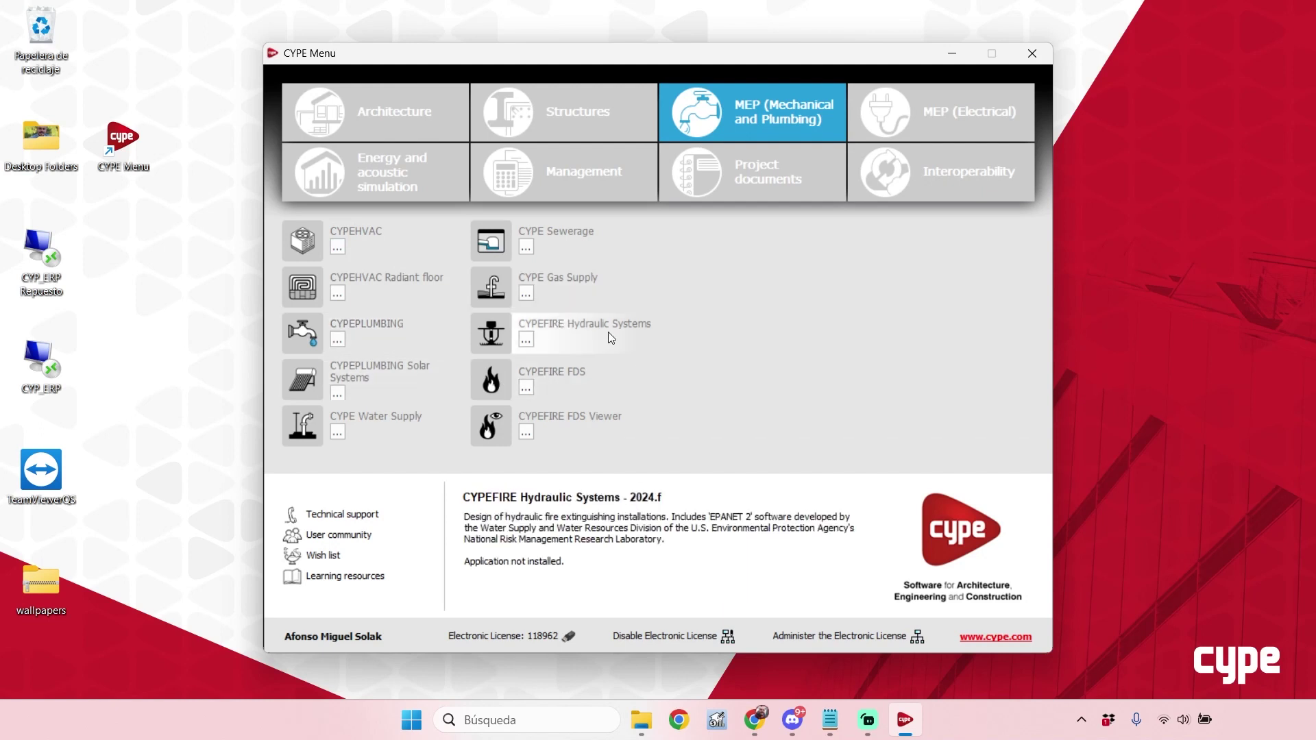
Examine the applications in the MEP (Electrical), Energy and acoustic simulation, Management, Project documents, and Interoperability groups
{"action": "left_click", "coordinate": [940, 123]}
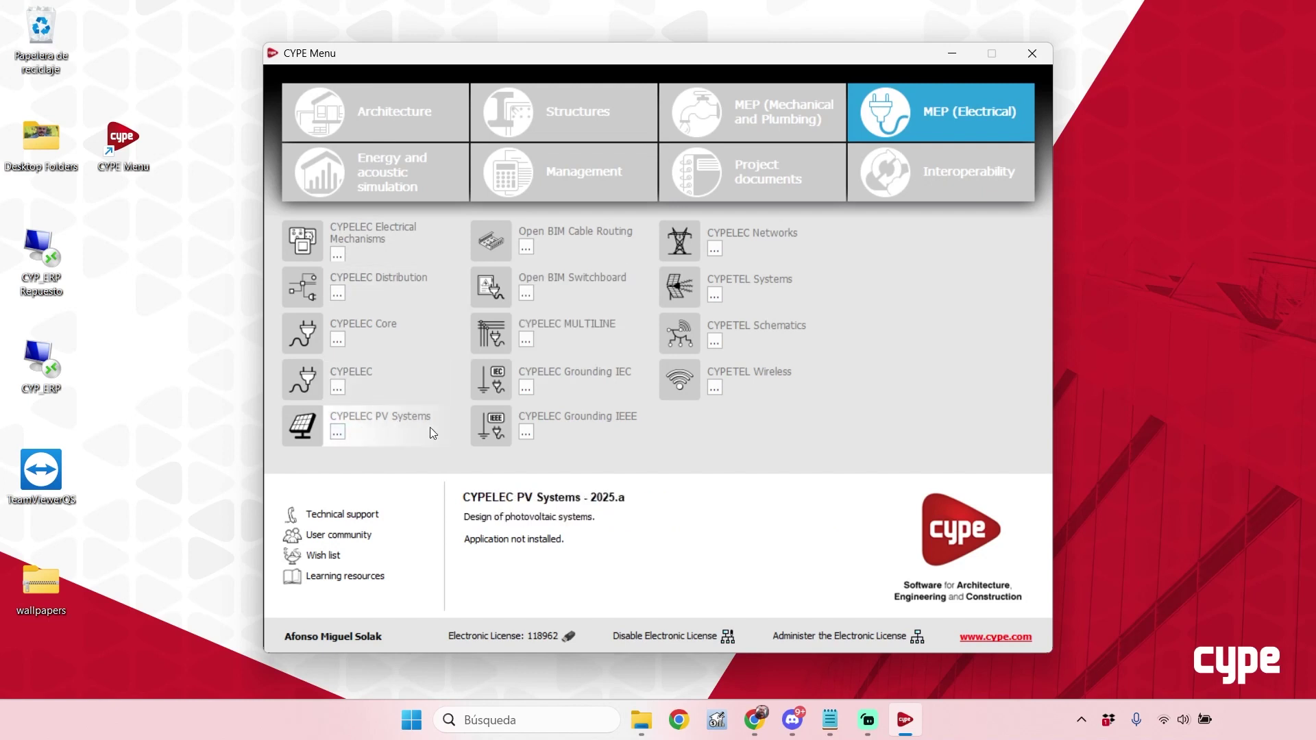
{"action": "left_click", "coordinate": [421, 178]}
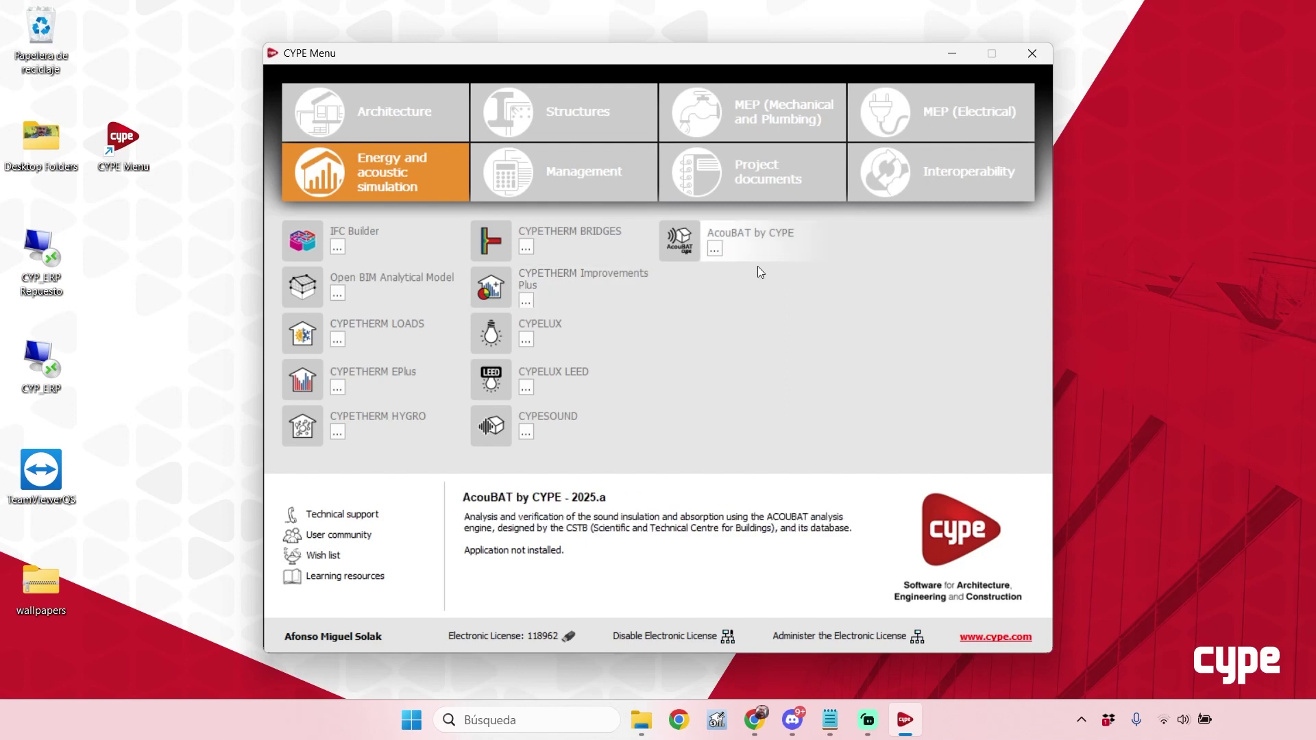
{"action": "left_click", "coordinate": [632, 177]}
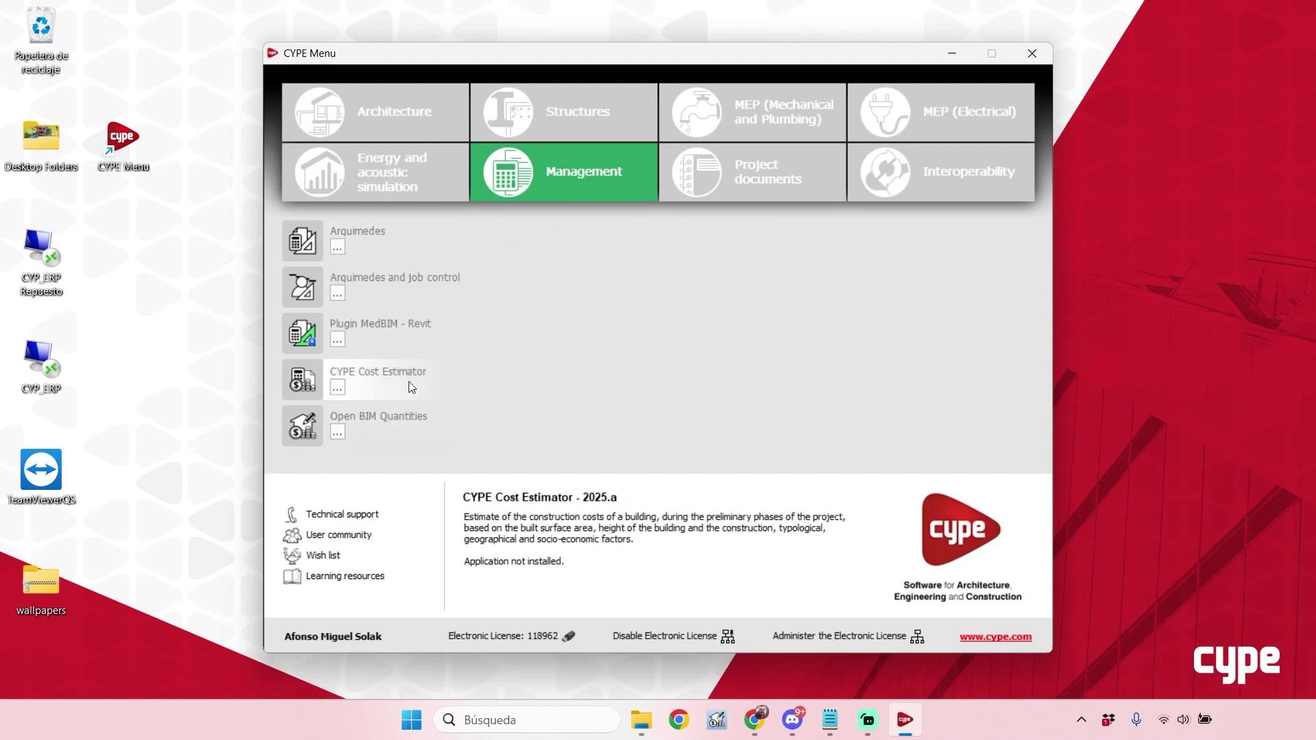
{"action": "left_click", "coordinate": [764, 181]}
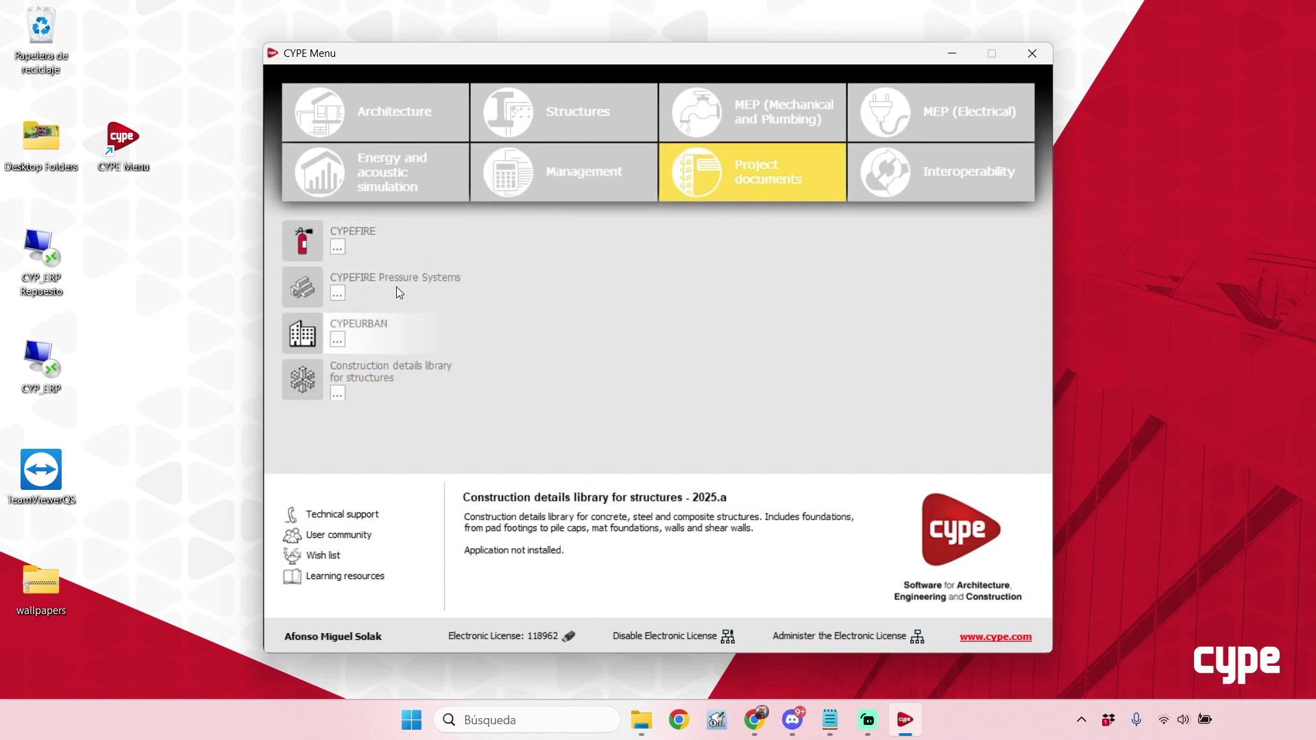
{"action": "left_click", "coordinate": [945, 174]}
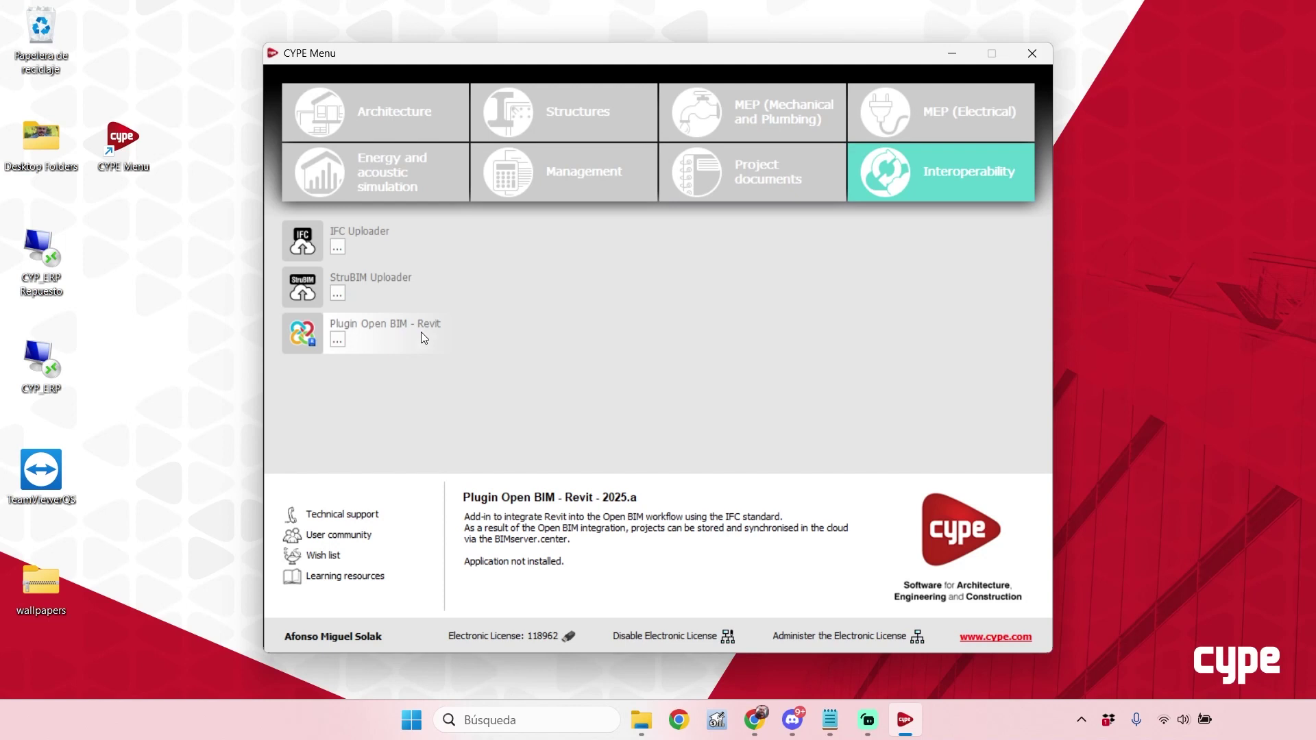
Compare the installed and uninstalled applications across the Architecture, Structures, and MEP (Mechanical and Plumbing) groups
{"action": "left_click", "coordinate": [399, 110]}
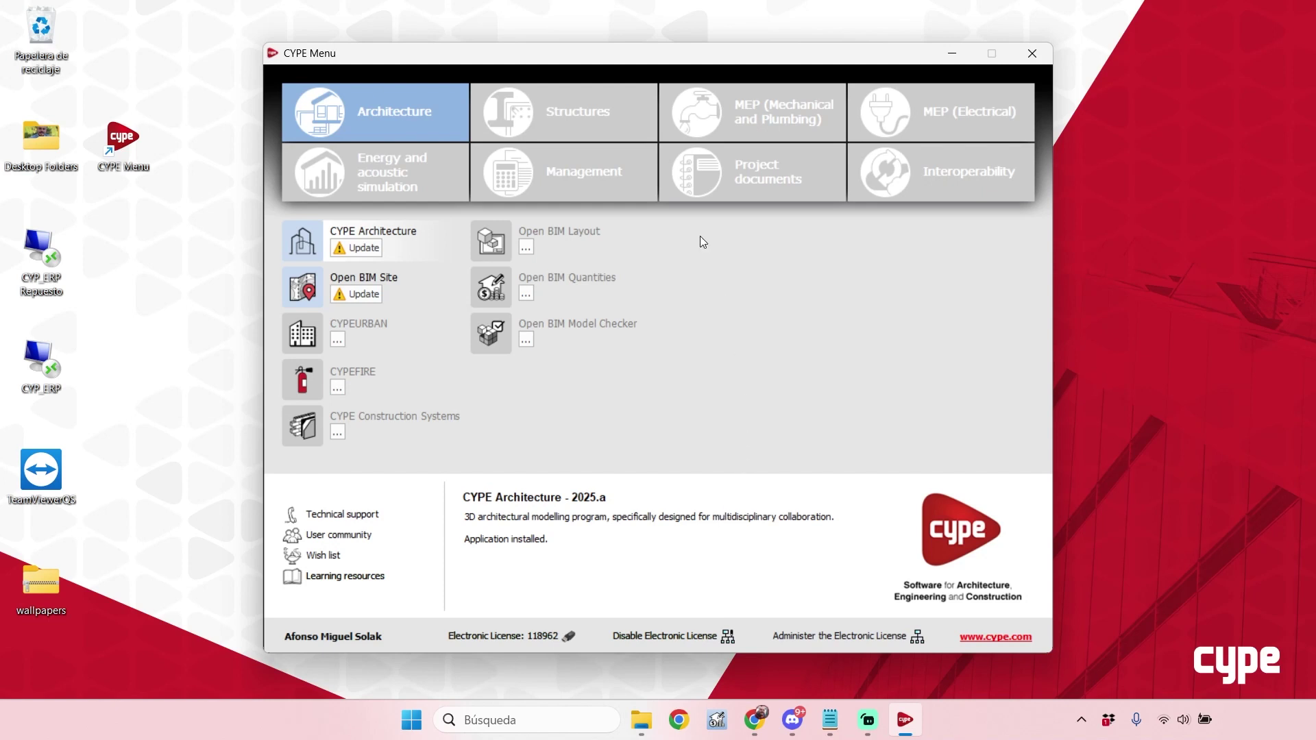
{"action": "left_click", "coordinate": [548, 105]}
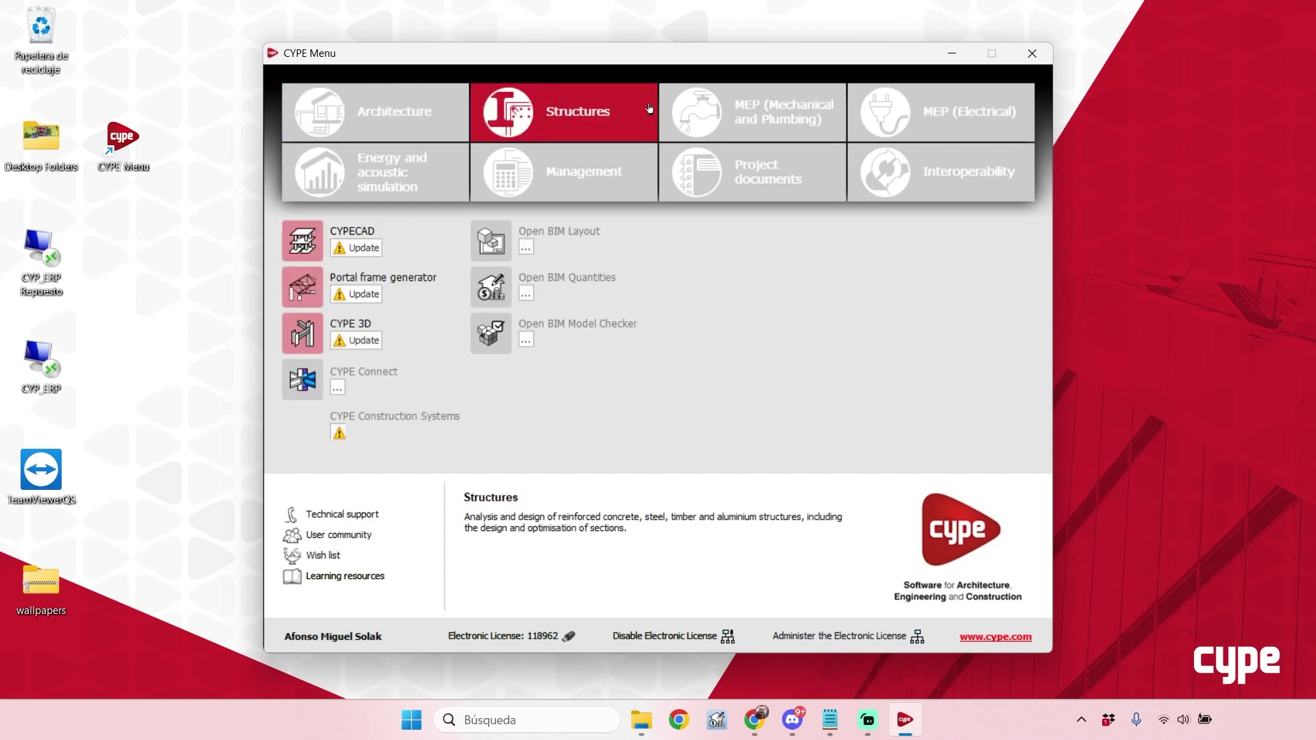
{"action": "left_click", "coordinate": [739, 108]}
{"action": "left_click", "coordinate": [583, 110]}
{"action": "left_click", "coordinate": [401, 120]}
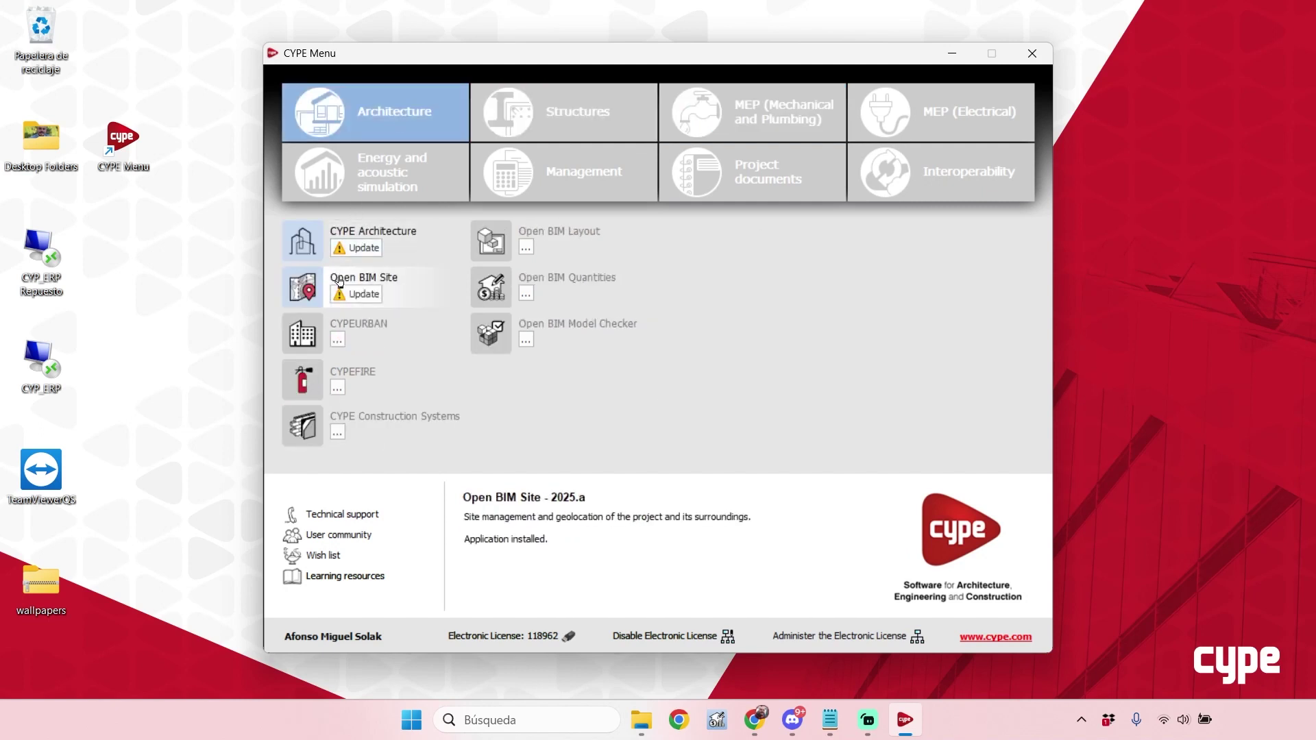
{"action": "left_click", "coordinate": [629, 120]}
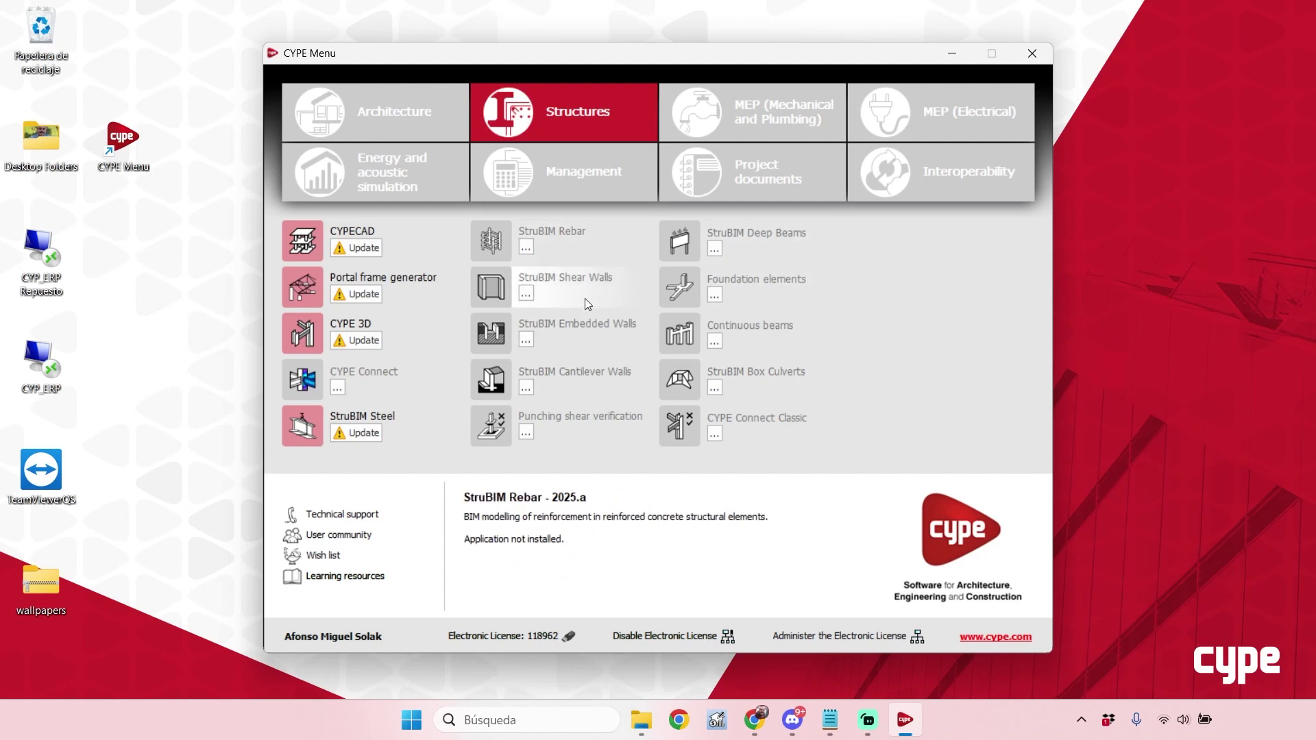
Launch CYPE Architecture from the Architecture group
{"action": "left_click", "coordinate": [439, 123]}
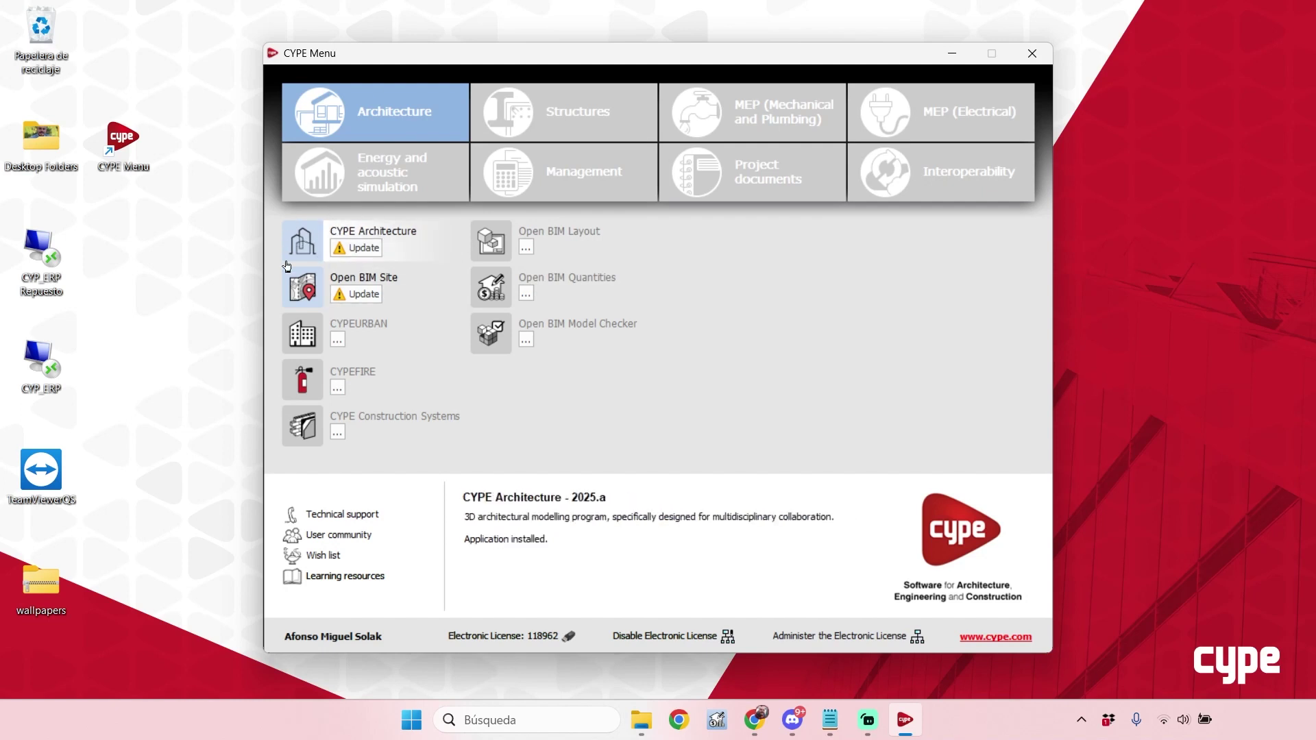
{"action": "left_click", "coordinate": [379, 235]}
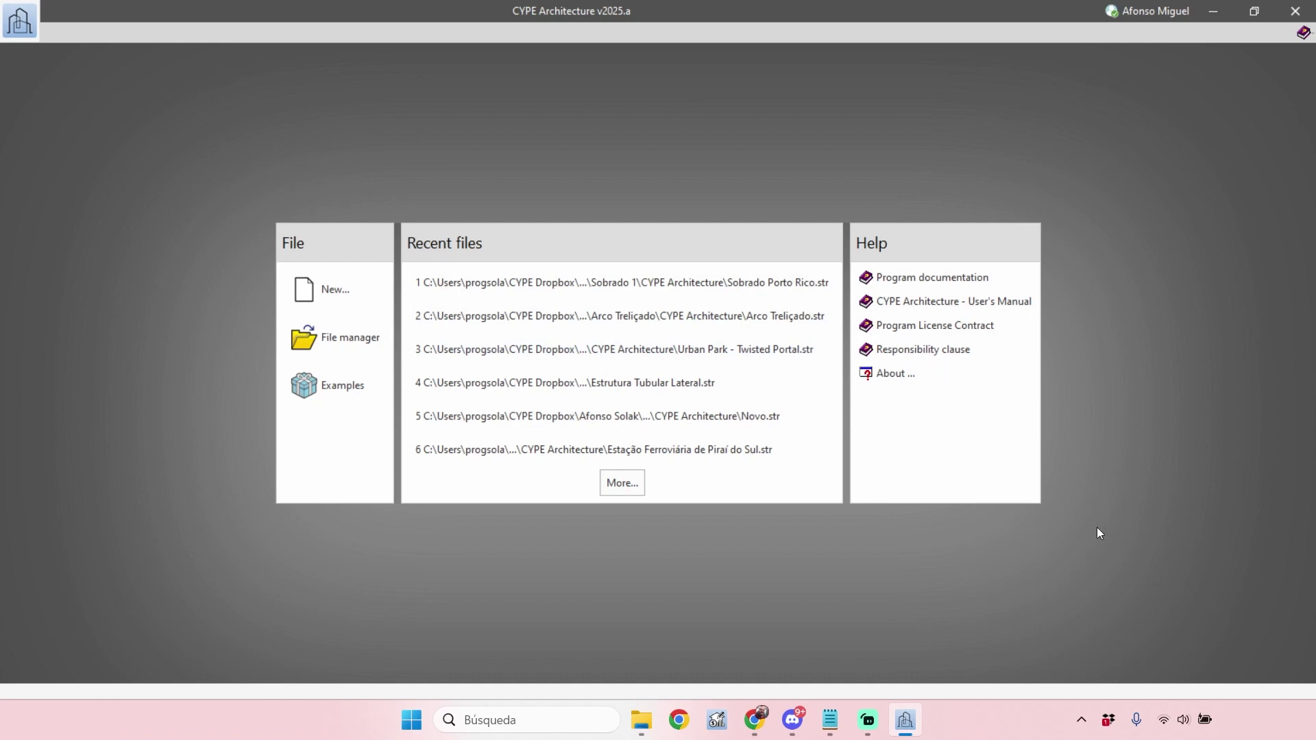
Bring CYPE Menu back from the system tray and place the CYPE Architecture taskbar icon after the CYPE Menu one
{"action": "left_click", "coordinate": [1082, 725]}
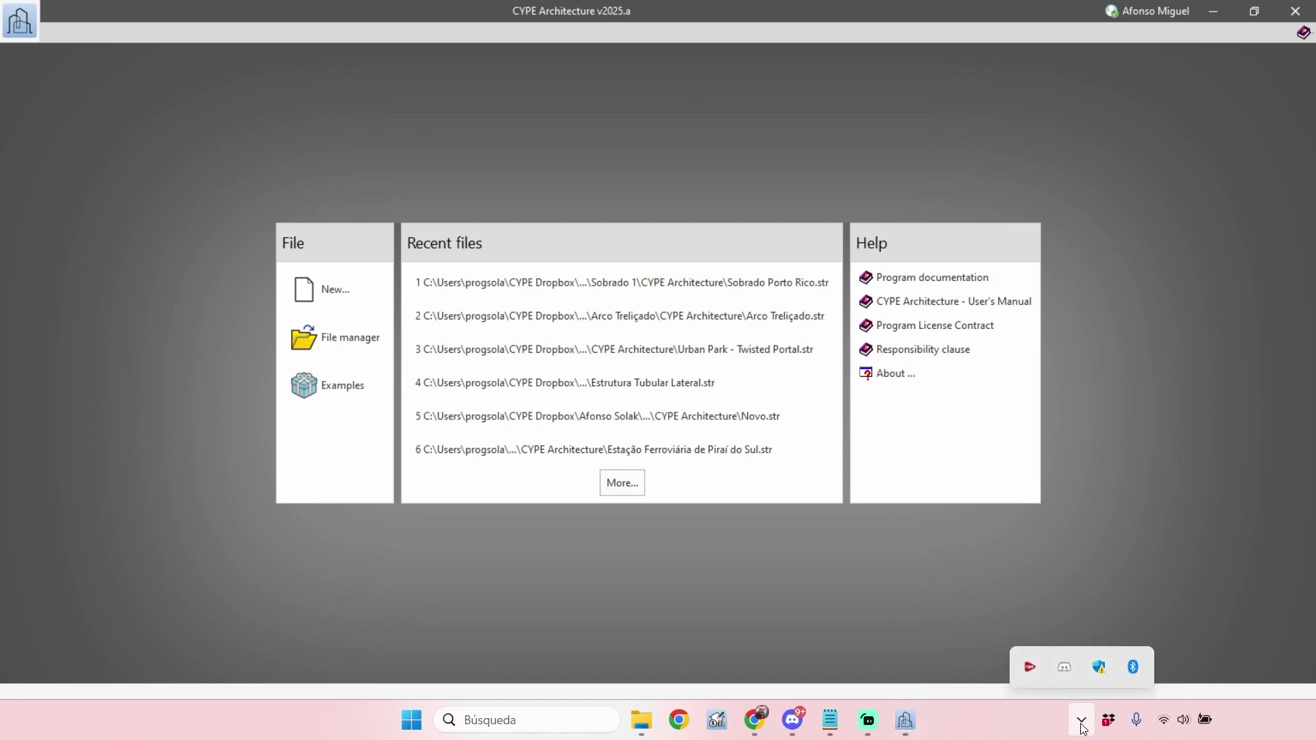
{"action": "left_click", "coordinate": [1031, 668]}
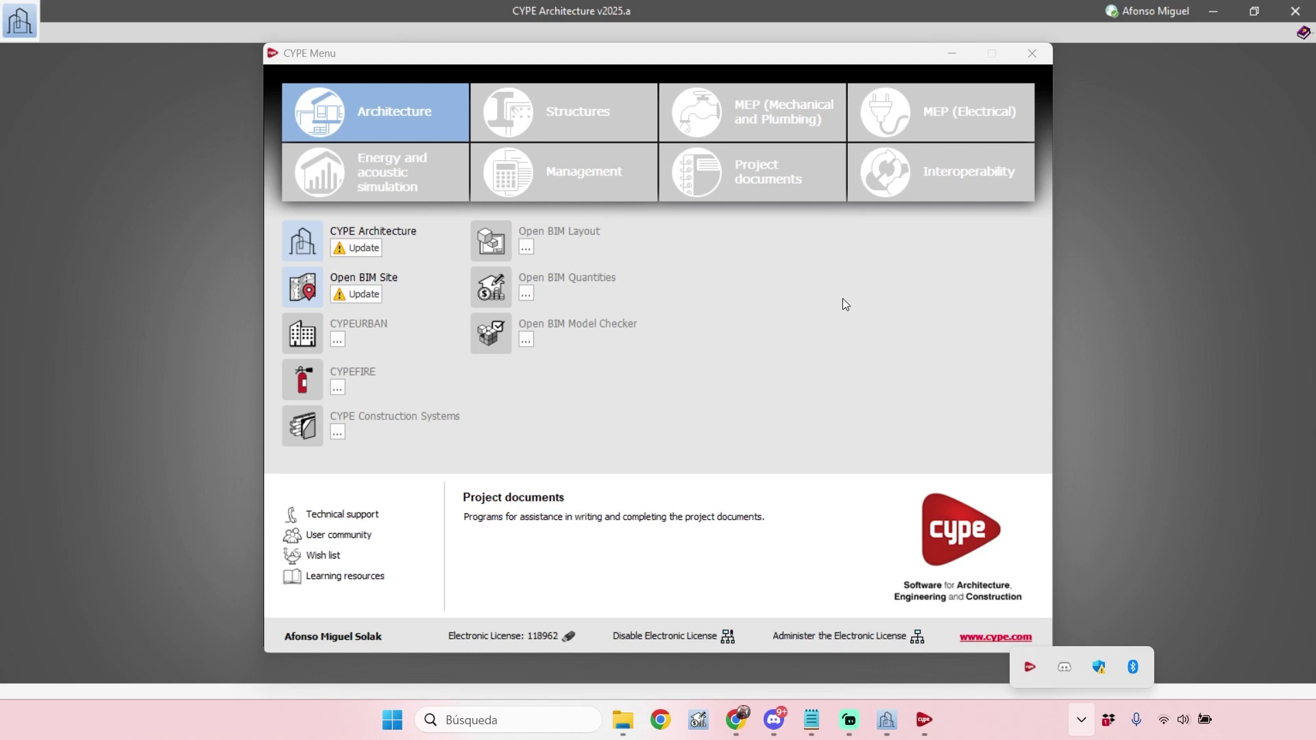
{"action": "left_click_drag", "start_coordinate": [886, 720], "coordinate": [924, 727]}
{"action": "mouse_move", "coordinate": [924, 727]}
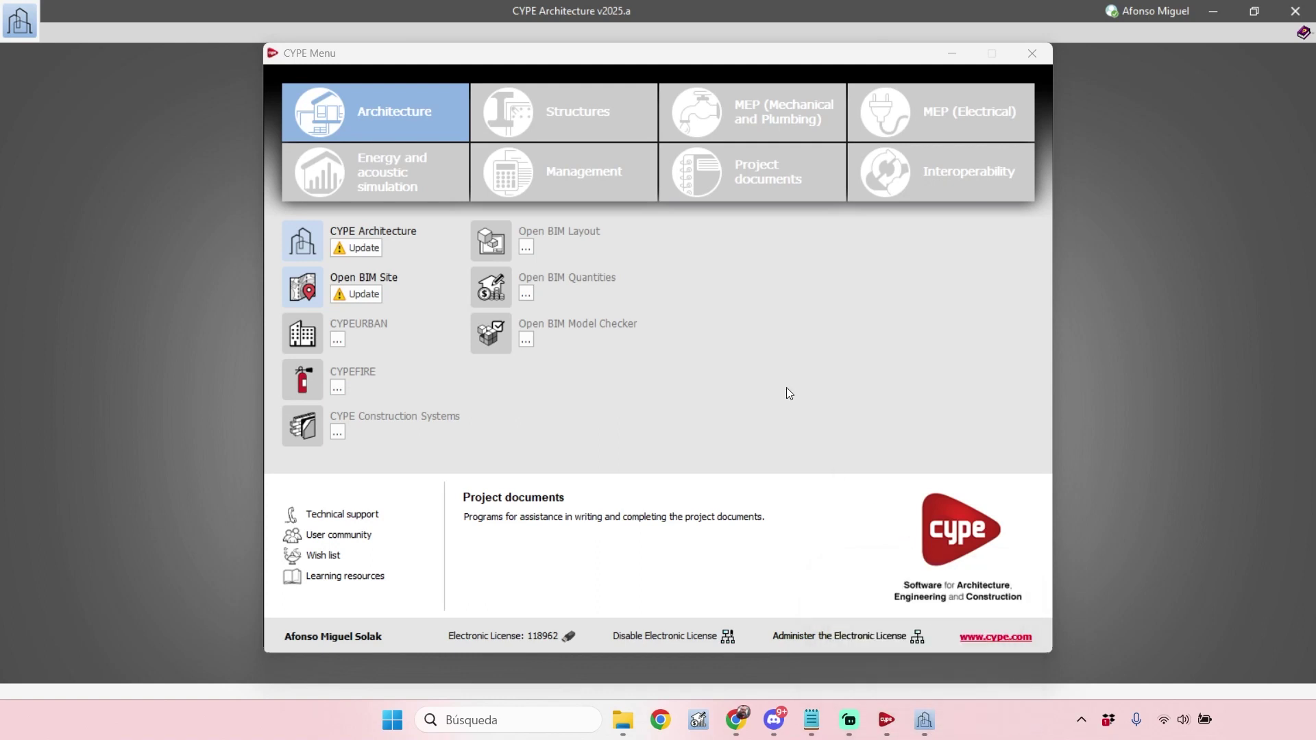
Open the version options of CYPE Connect in the Structures group and start installing version 2025.a
{"action": "left_click", "coordinate": [603, 127]}
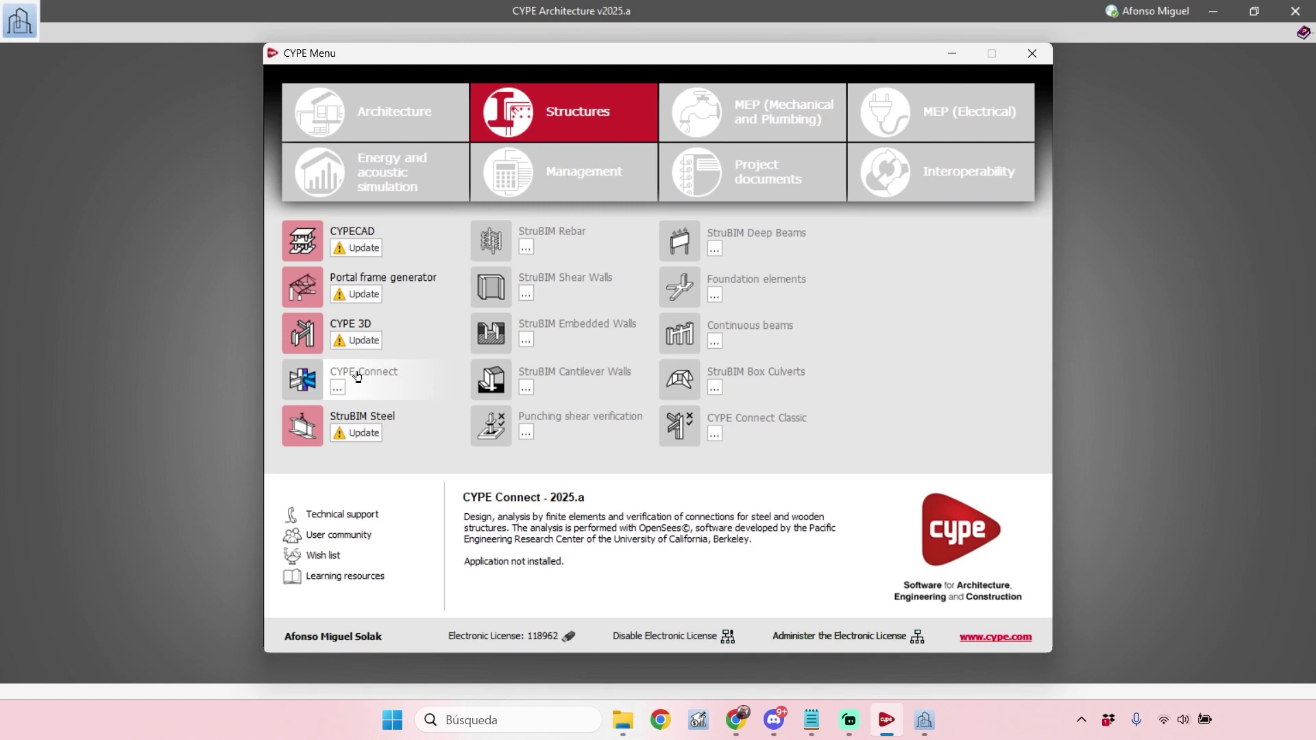
{"action": "left_click", "coordinate": [391, 368]}
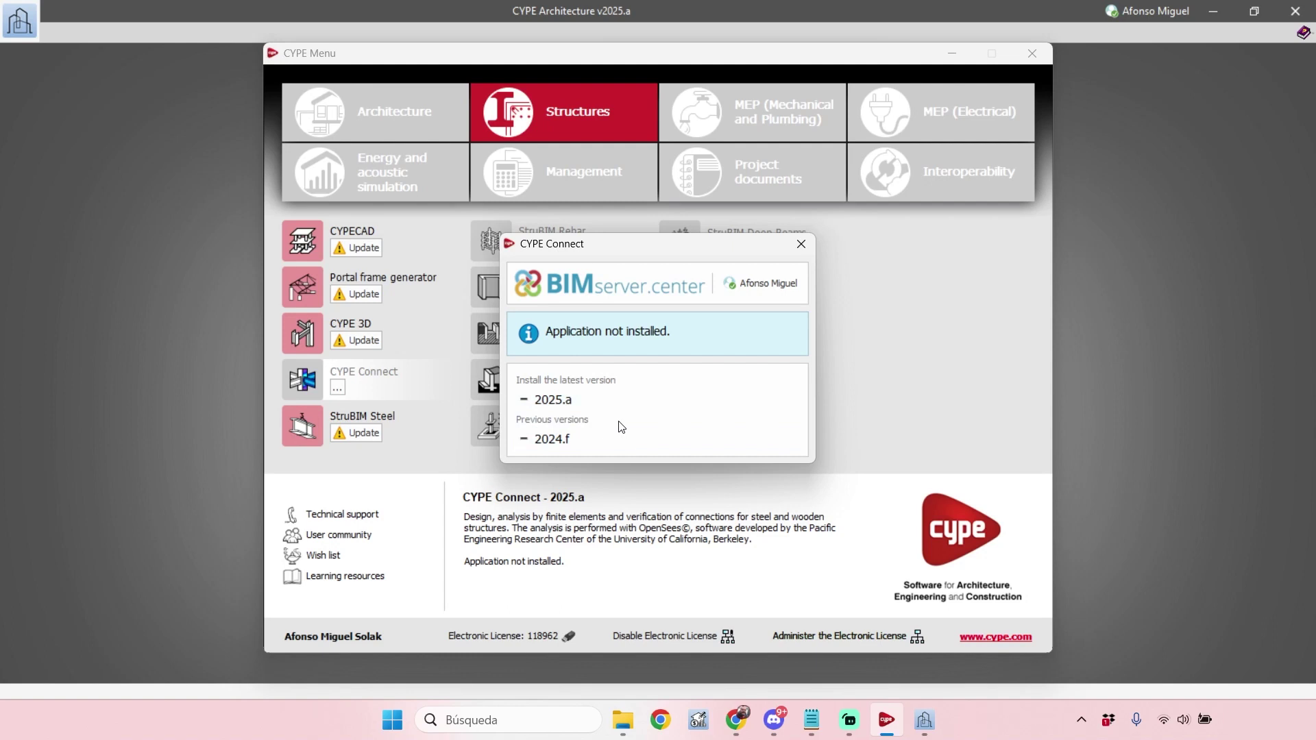
{"action": "left_click", "coordinate": [542, 447]}
{"action": "left_click", "coordinate": [546, 404]}
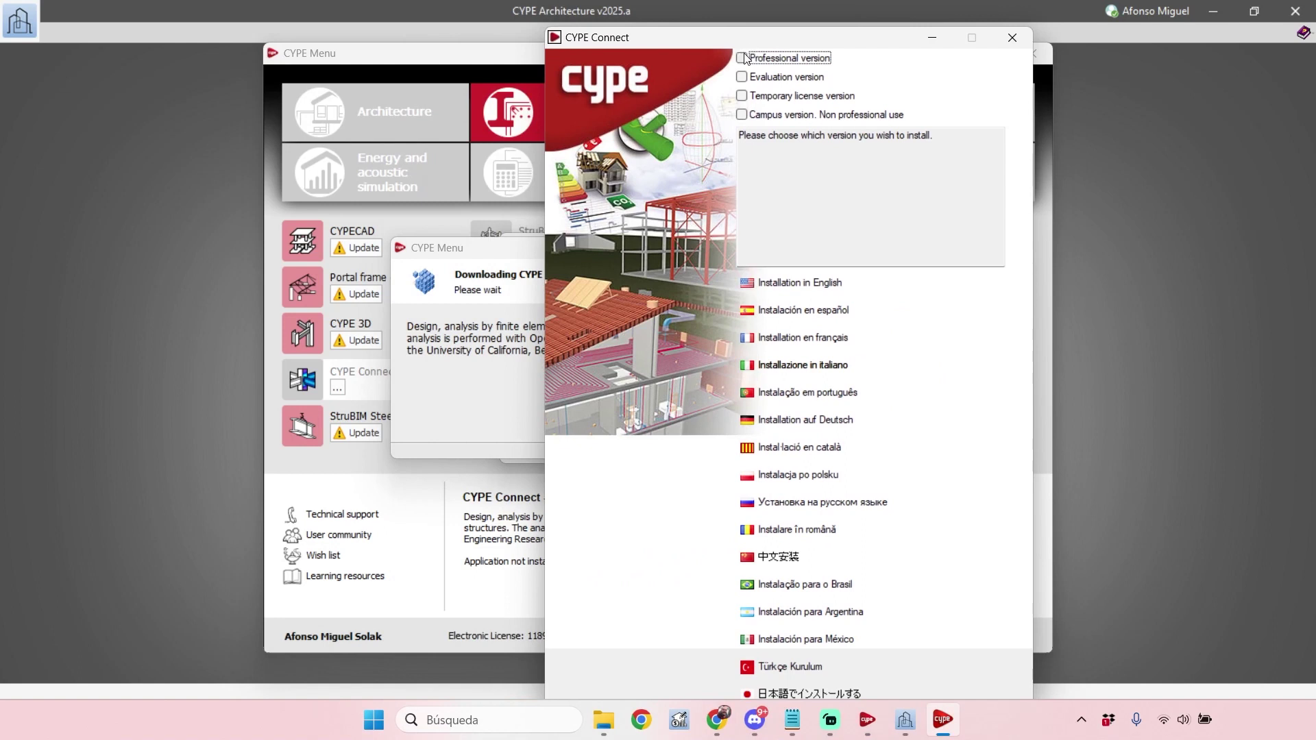
Install the Professional version of CYPE Connect in English and acknowledge the end of the installation
{"action": "left_click", "coordinate": [741, 58]}
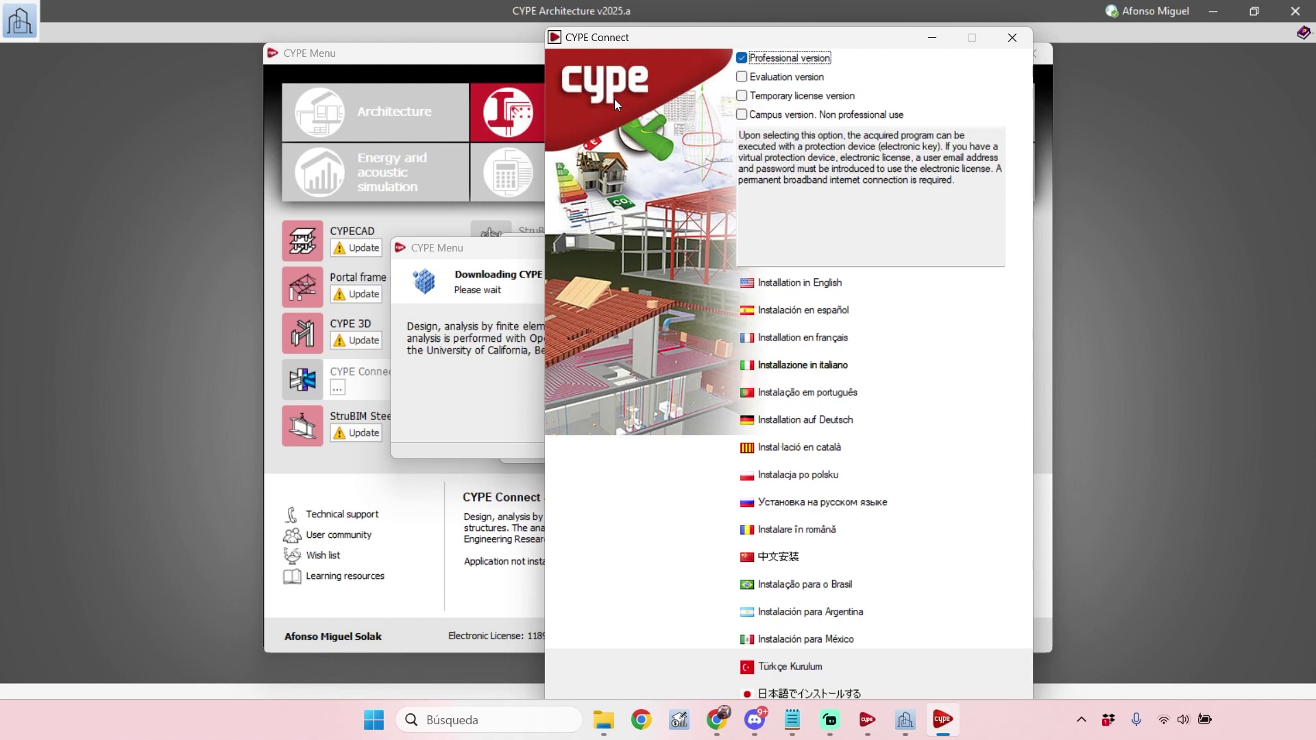
{"action": "mouse_move", "coordinate": [842, 121]}
{"action": "mouse_move", "coordinate": [772, 123]}
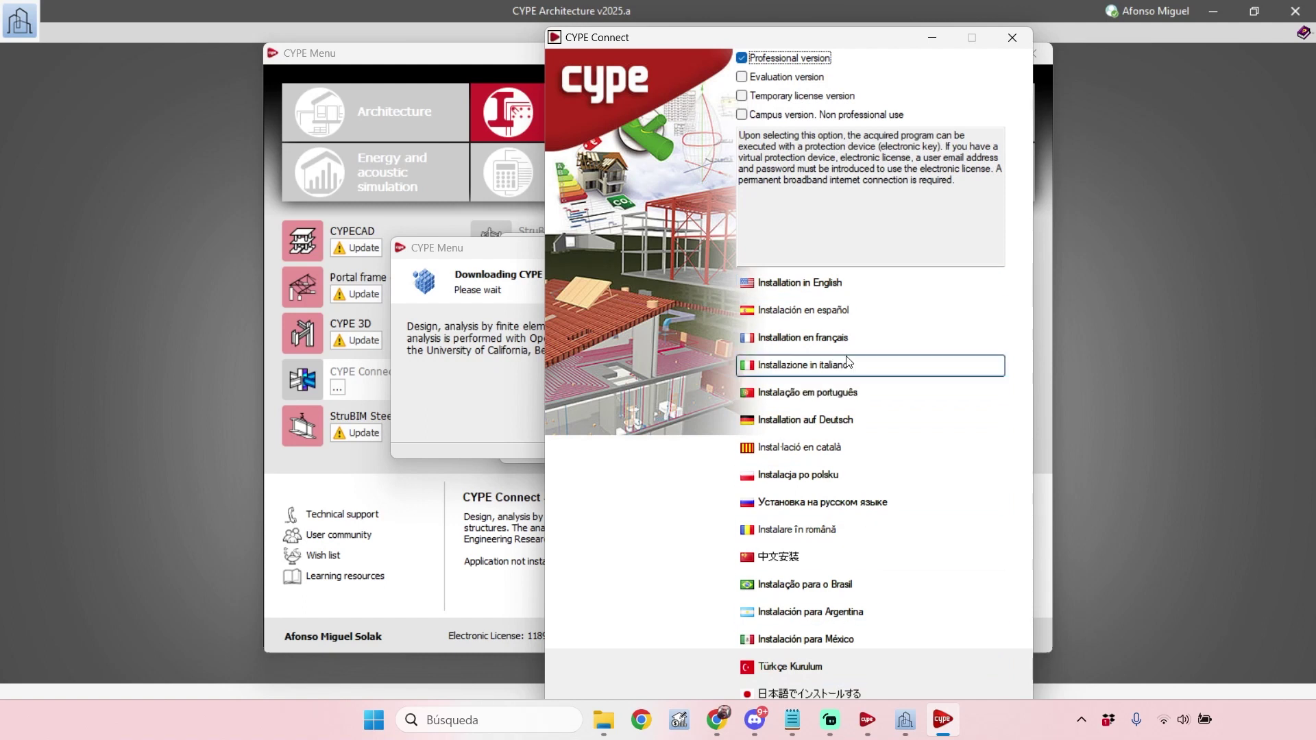
{"action": "left_click", "coordinate": [808, 285]}
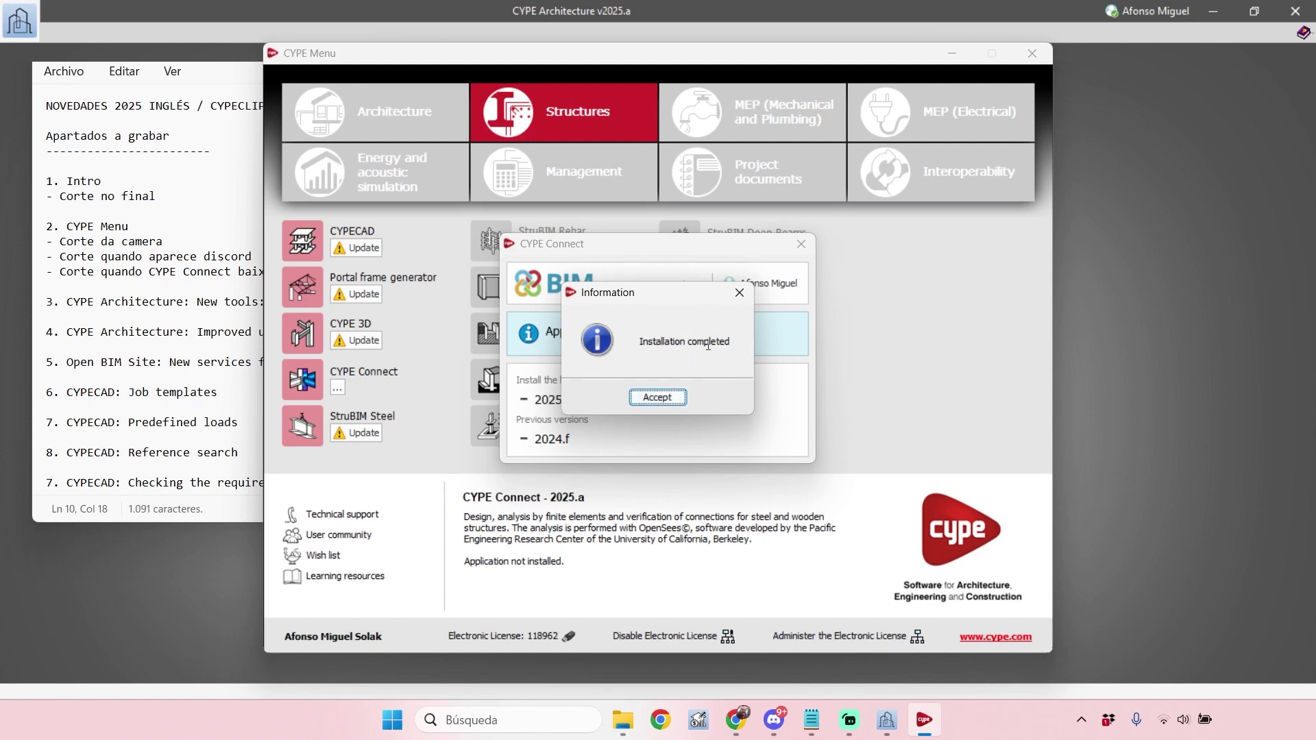
{"action": "left_click", "coordinate": [664, 397]}
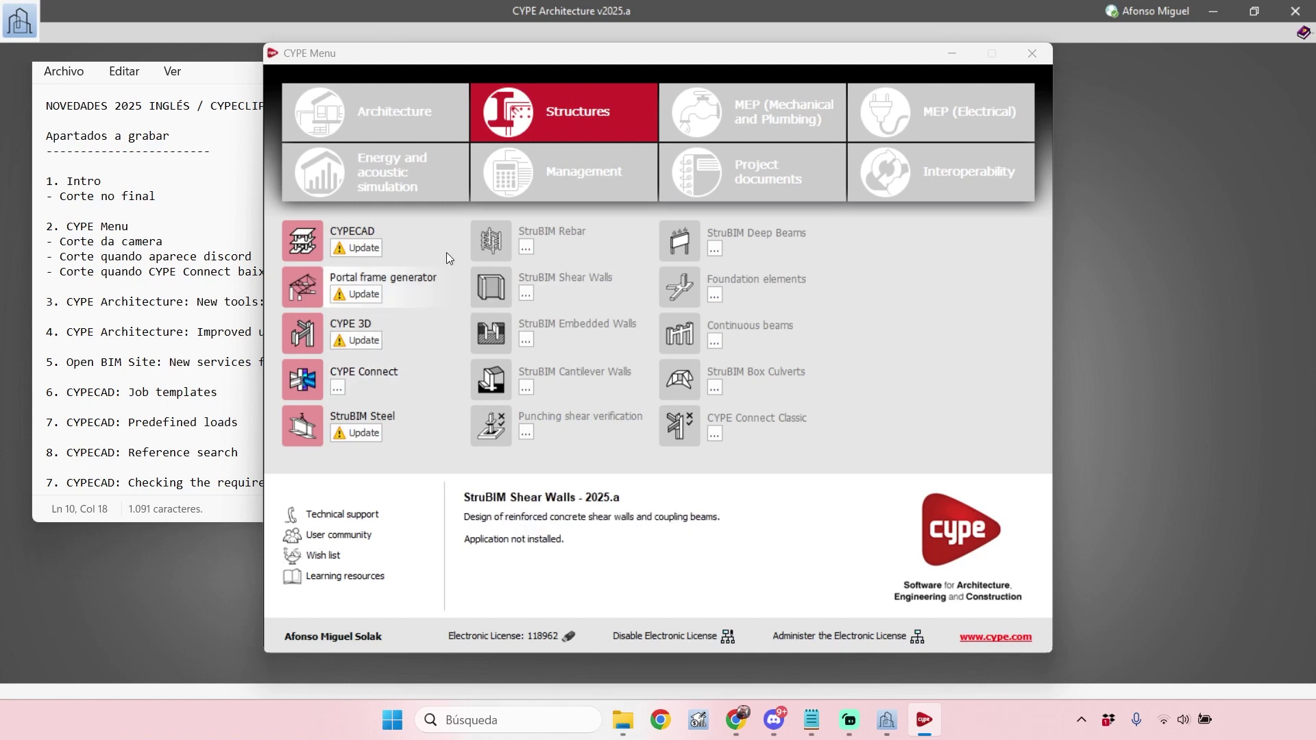
Browse the Architecture, Structures, and MEP (Mechanical and Plumbing) groups again after installing CYPE Connect
{"action": "left_click", "coordinate": [429, 122]}
{"action": "left_click", "coordinate": [497, 113]}
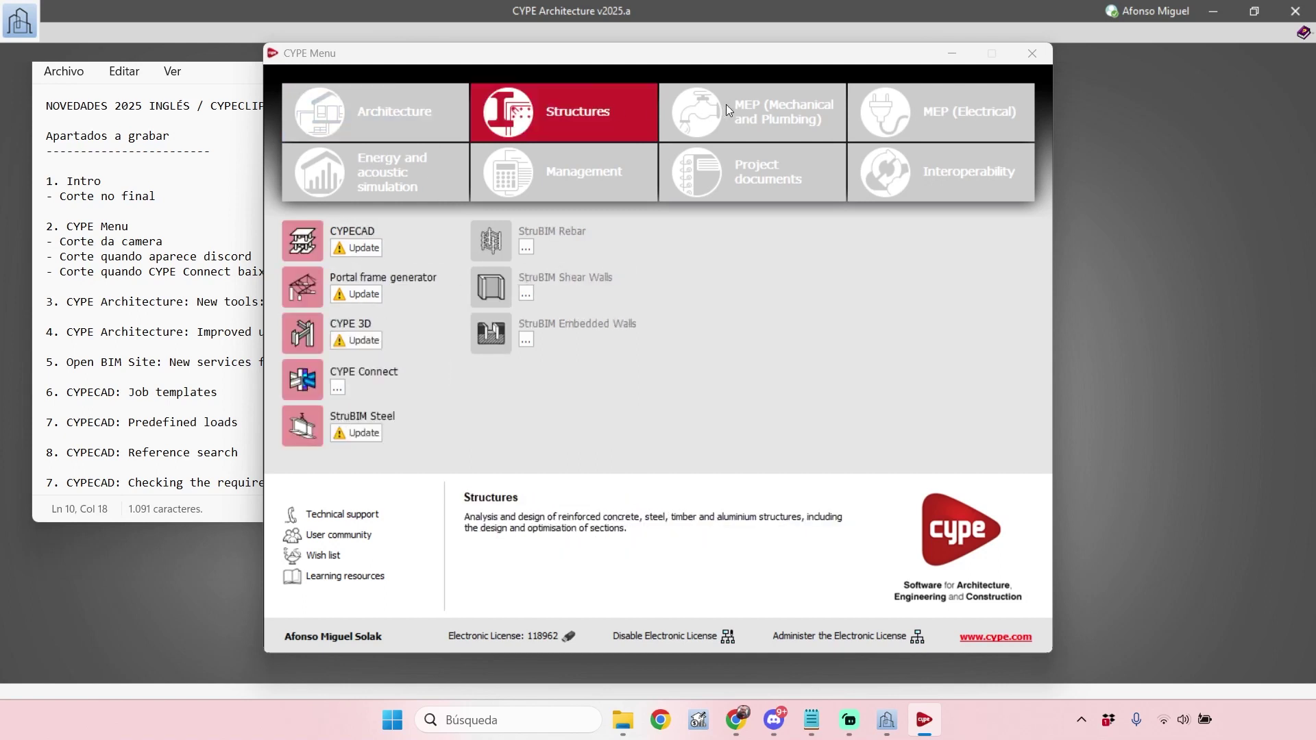
{"action": "left_click", "coordinate": [726, 104]}
Review the execute, update, previous-version, and uninstall options of StruBIM Steel in the Structures group and close them
{"action": "left_click", "coordinate": [561, 113]}
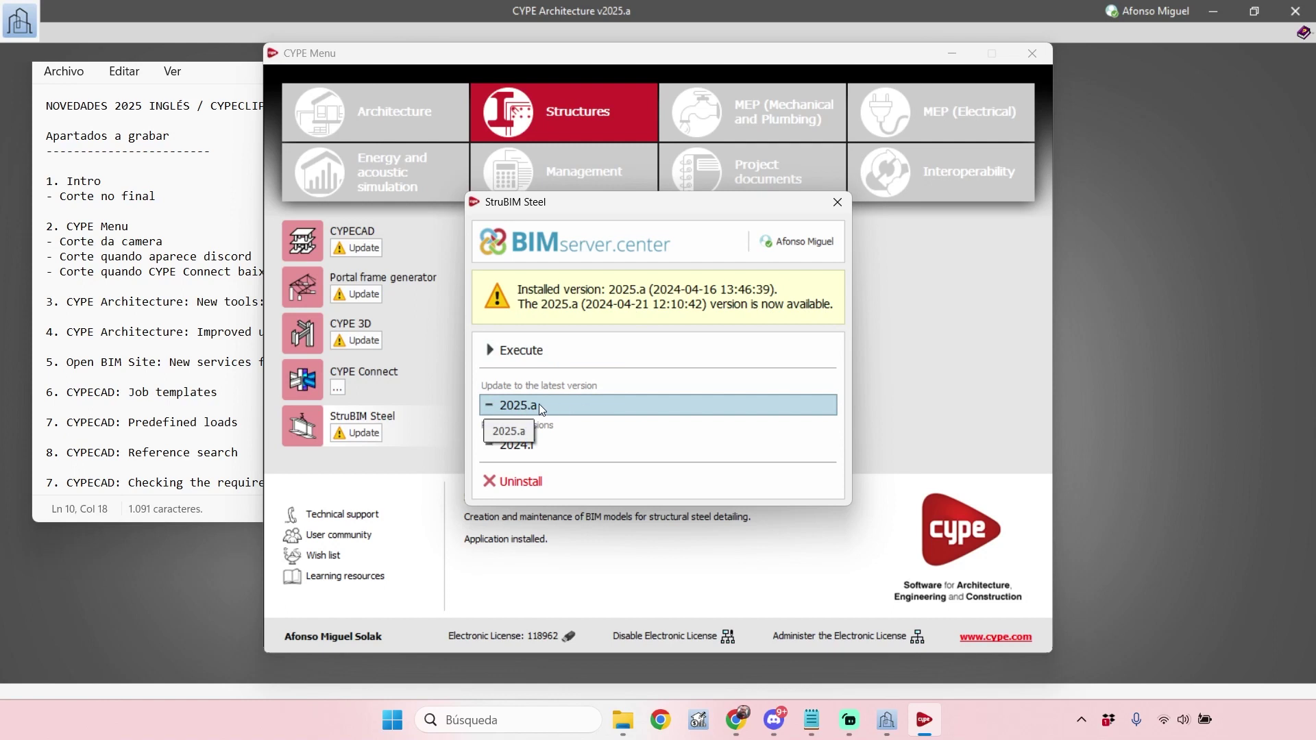
{"action": "left_click", "coordinate": [538, 350]}
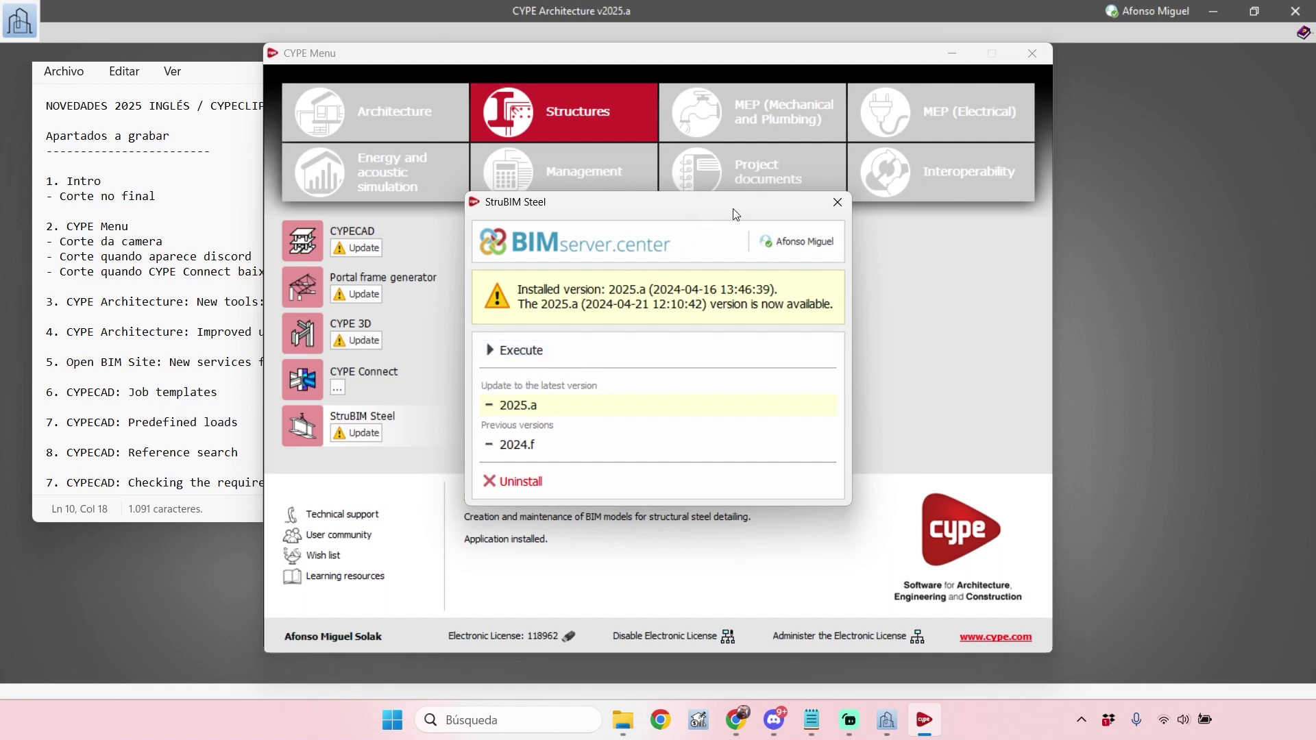
{"action": "left_click", "coordinate": [836, 204]}
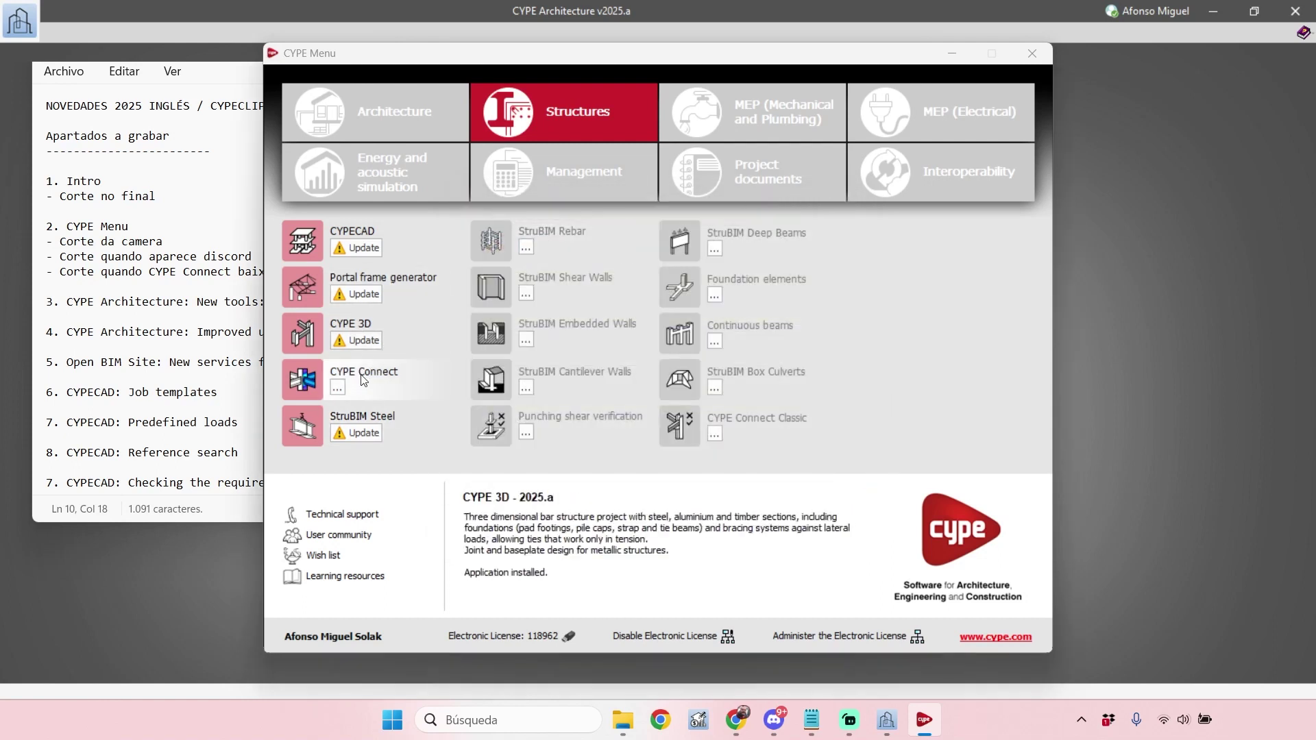